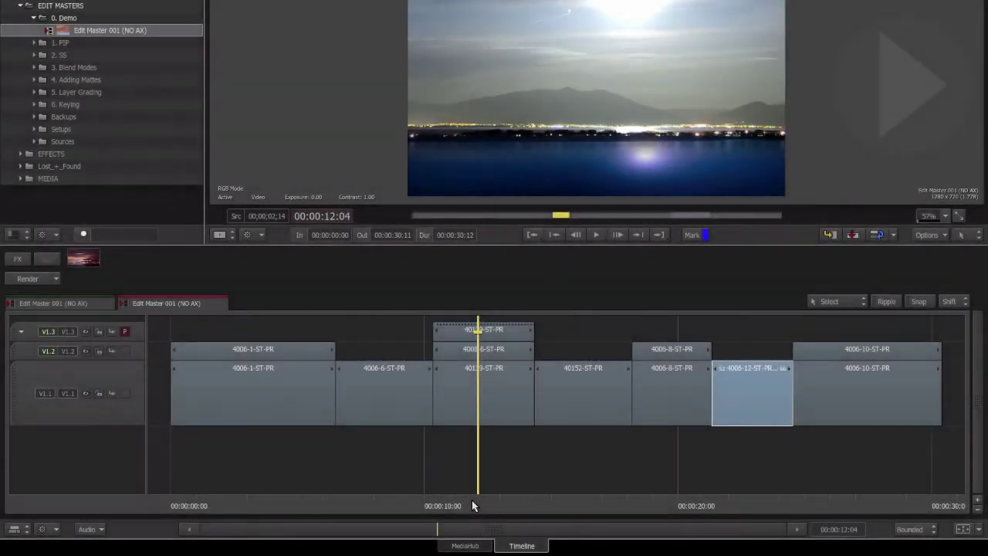
- Scrub to about 12 seconds, step through tracks V1.1–V1.3, then park at 00:00:21:28 over the short clip
mouse_move(471, 501)
mouse_down()
mouse_move(456, 500)
mouse_move(501, 500)
mouse_move(485, 491)
mouse_up()
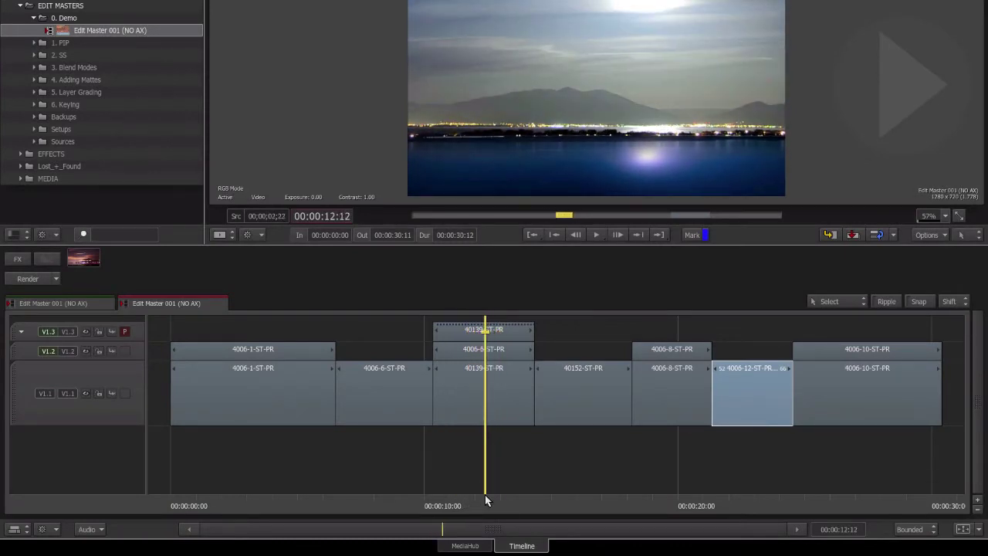
key(Down)
key(Down)
key(Up)
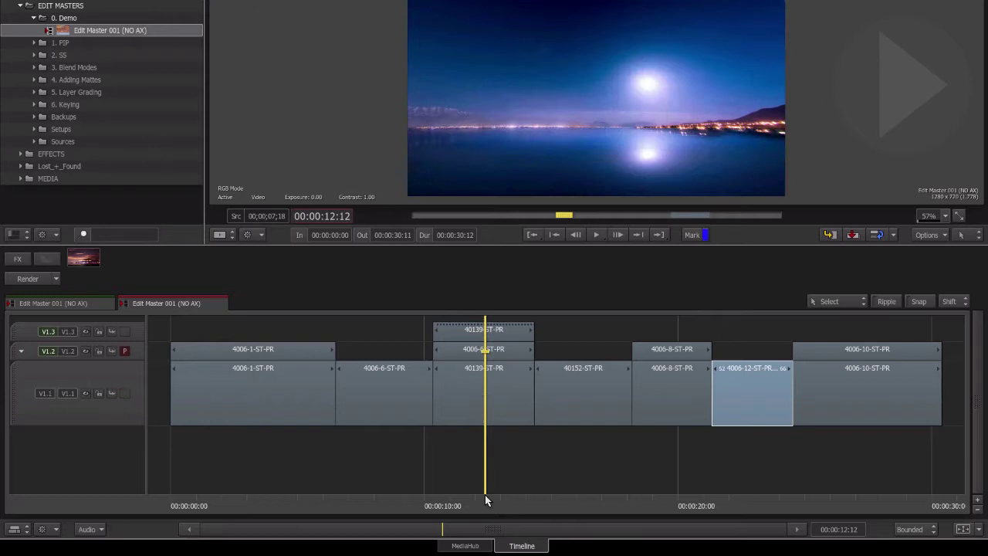
key(Up)
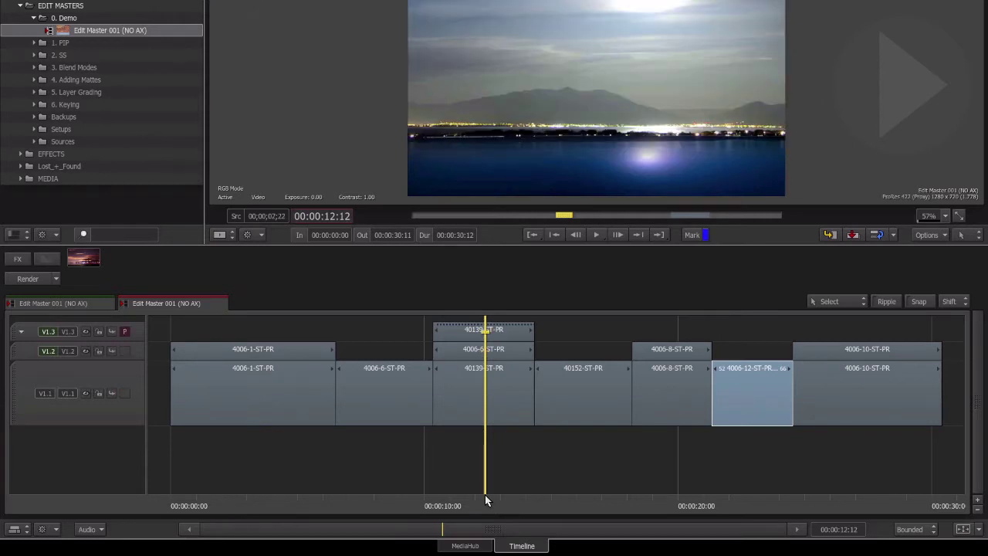
drag(496, 503, 726, 492)
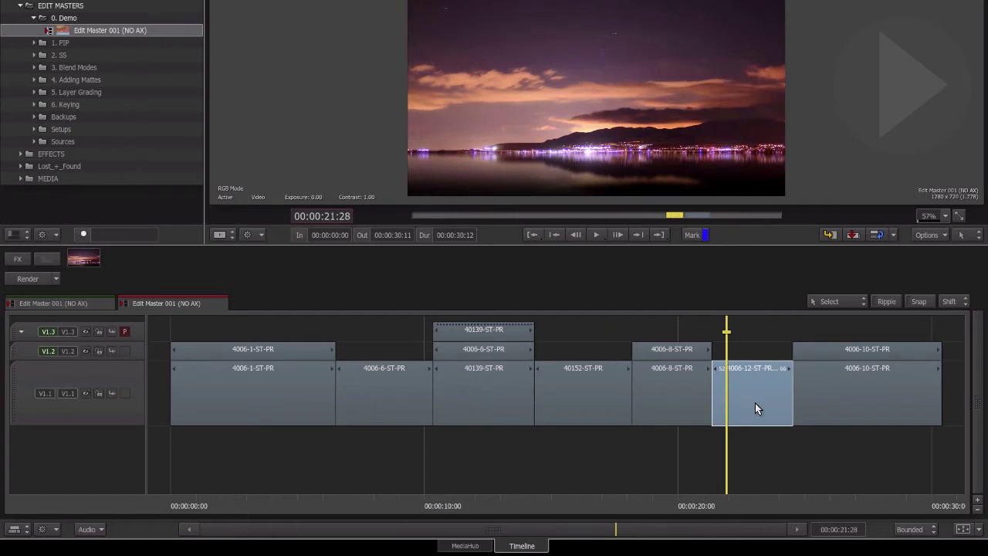
- Add an Axis effect to the clip and scale the image down in the full Axis editor
right_click(755, 403)
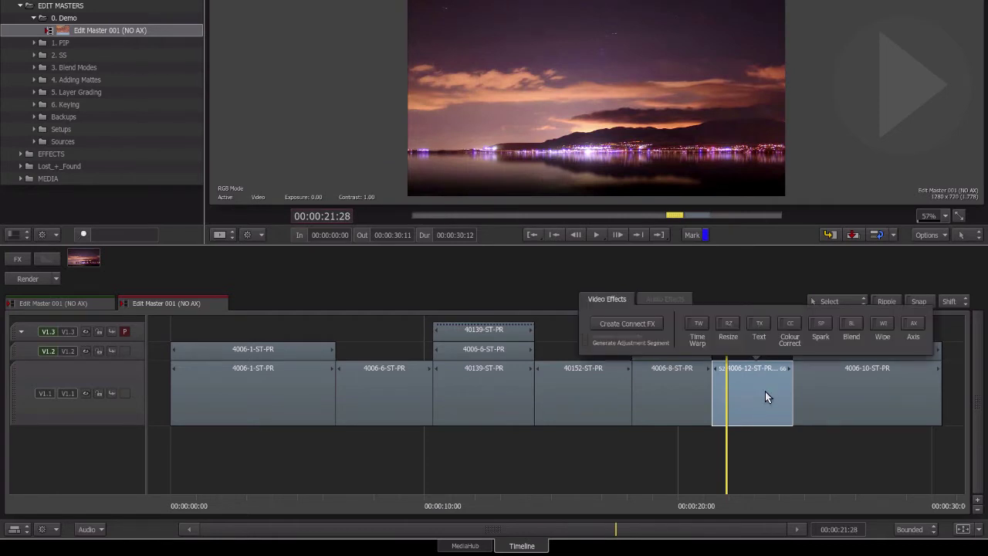
click(913, 325)
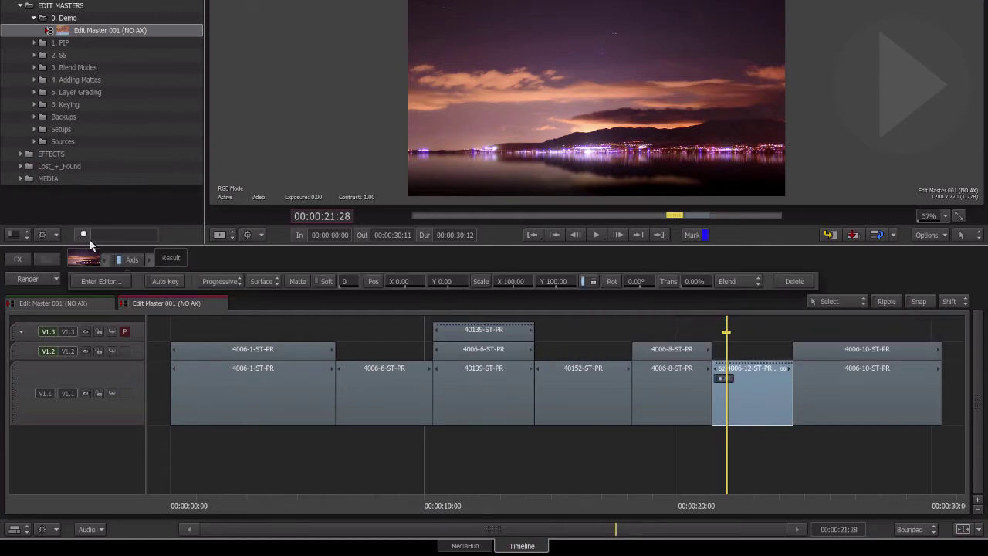
click(99, 281)
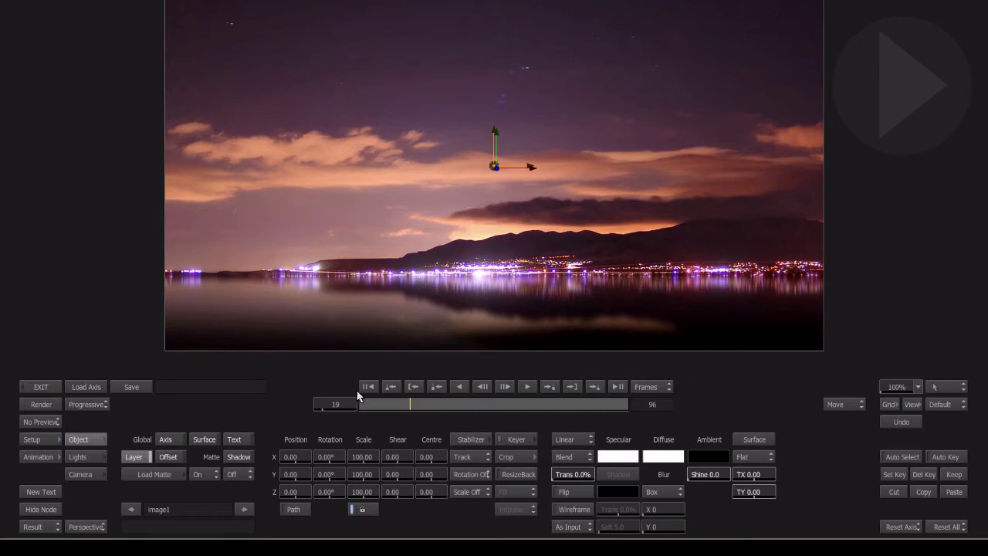
drag(361, 456, 295, 477)
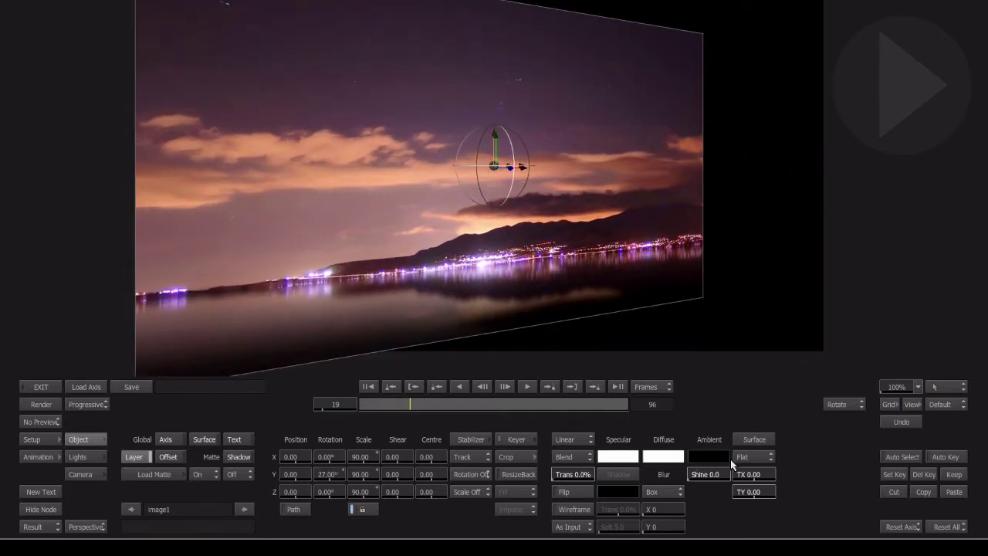
- Turn the image into a warp surface, bend its left edge, and rotate the light across the SMOKE 2013 text
click(754, 439)
drag(168, 291, 368, 282)
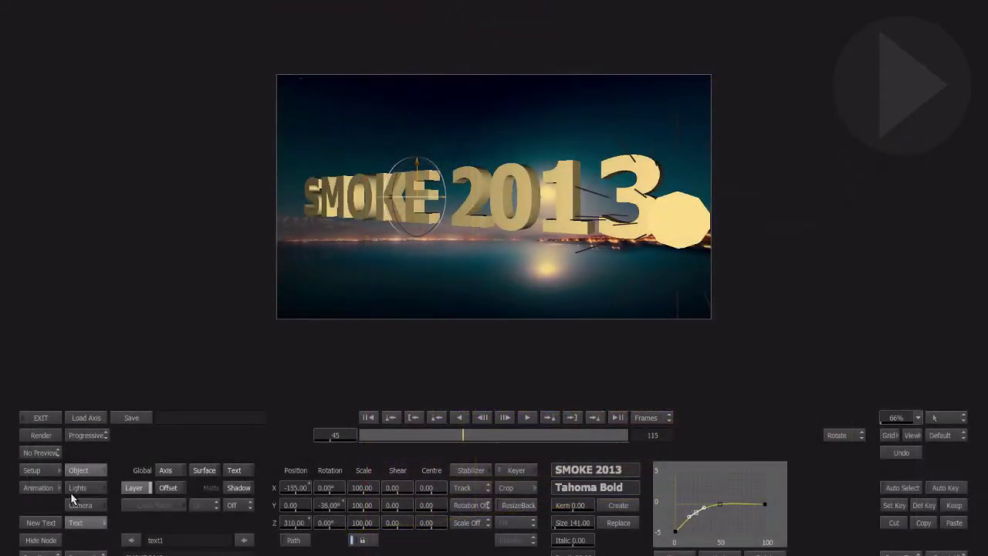
mouse_move(661, 228)
mouse_down()
mouse_move(524, 245)
mouse_move(285, 341)
mouse_up()
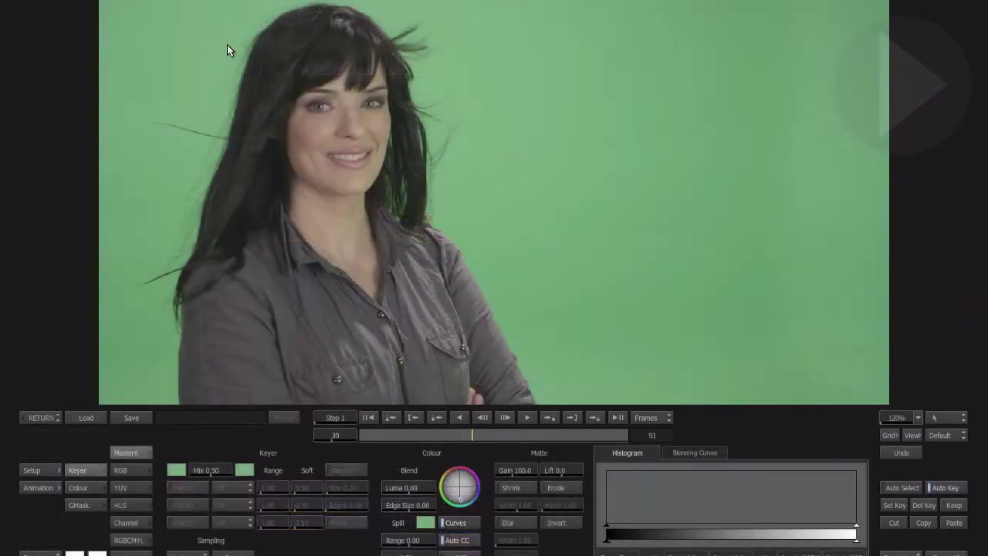
- Toggle between the composite and the key's black-and-white matte, ending on the matte
key(F4)
key(F3)
key(F4)
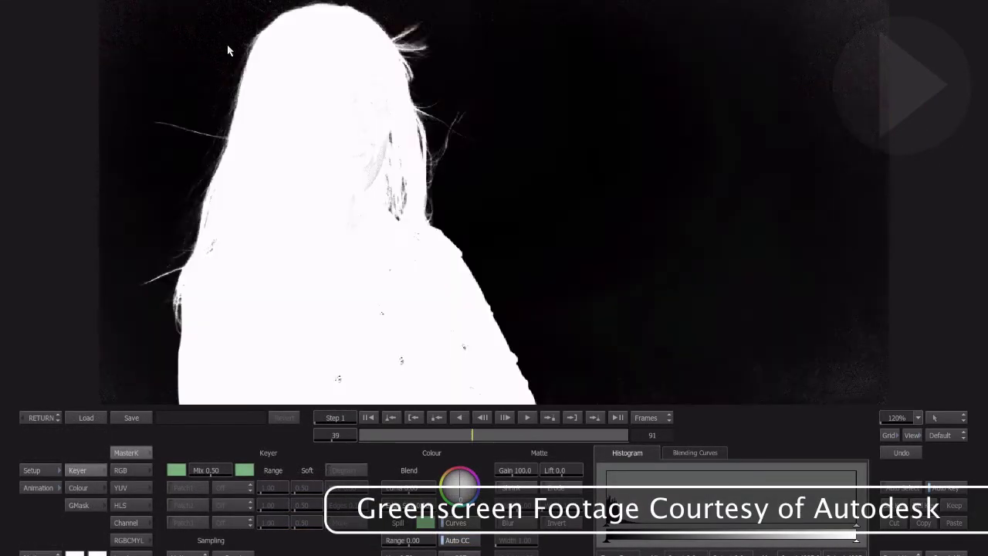
key(F3)
key(F4)
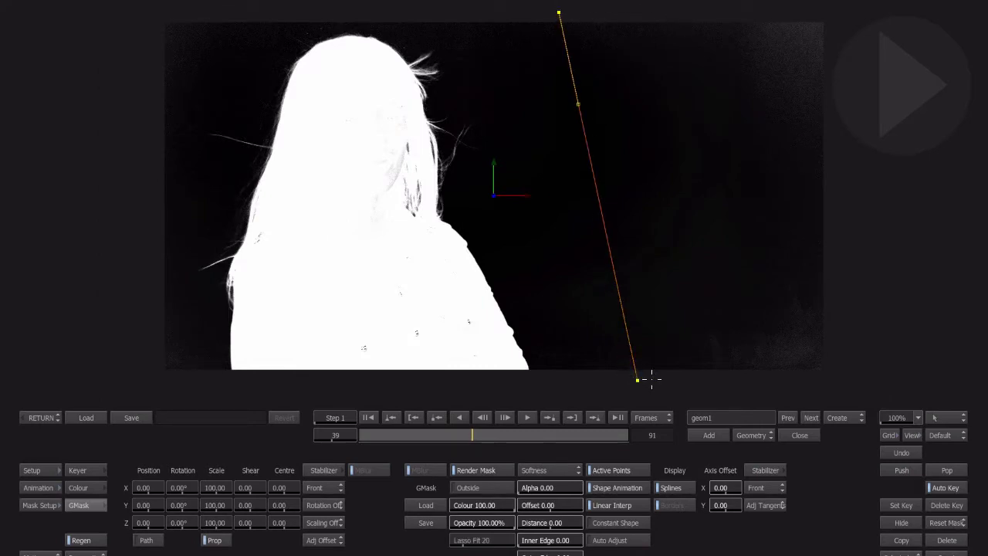
- Close the garbage mask, then push the left image plane back in Z and spin the blue plane in Y
click(637, 380)
click(921, 374)
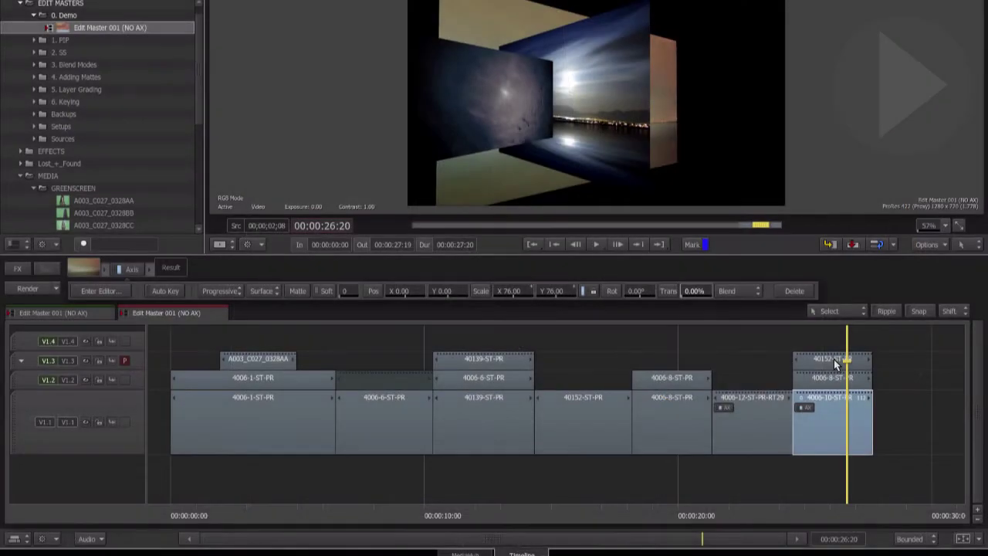
double_click(834, 359)
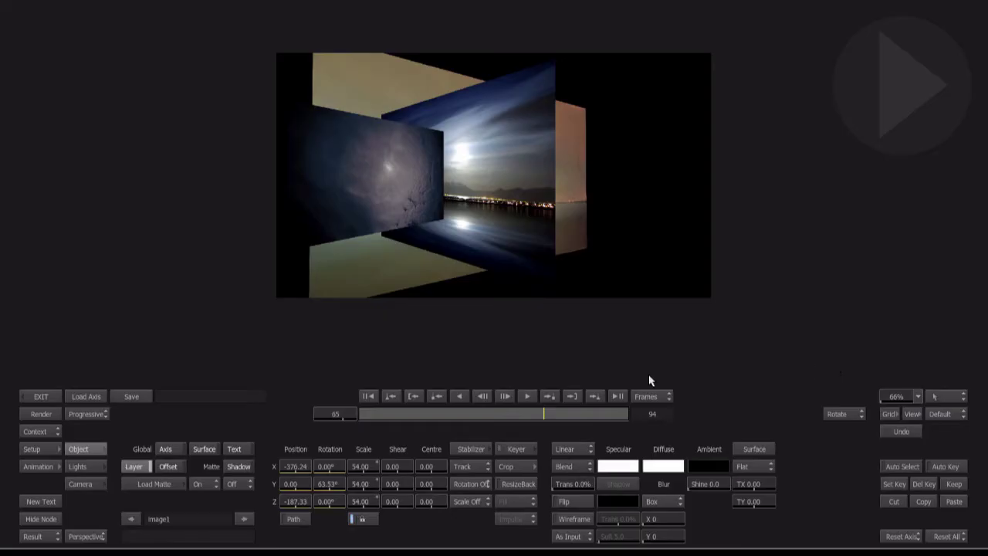
drag(290, 500, 895, 320)
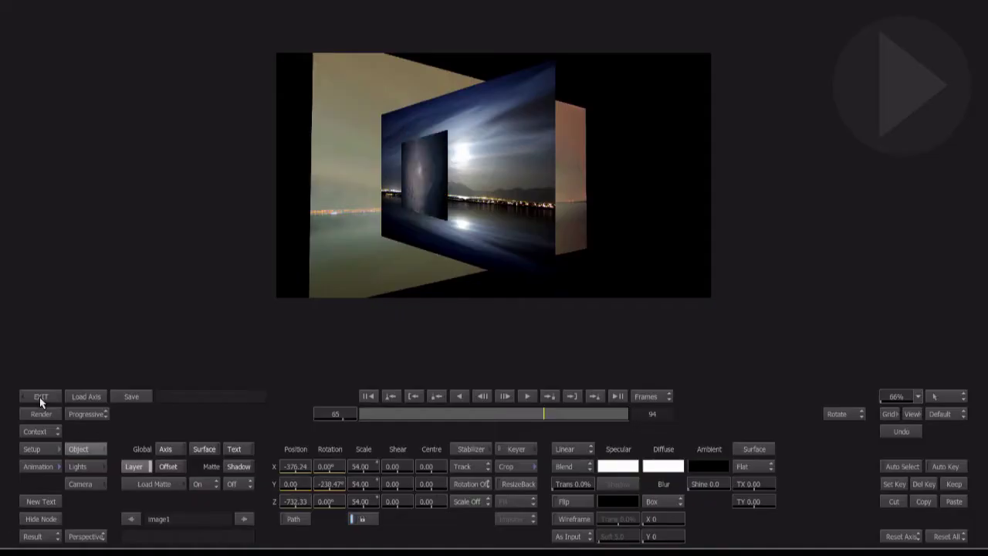
click(39, 397)
drag(551, 375, 541, 276)
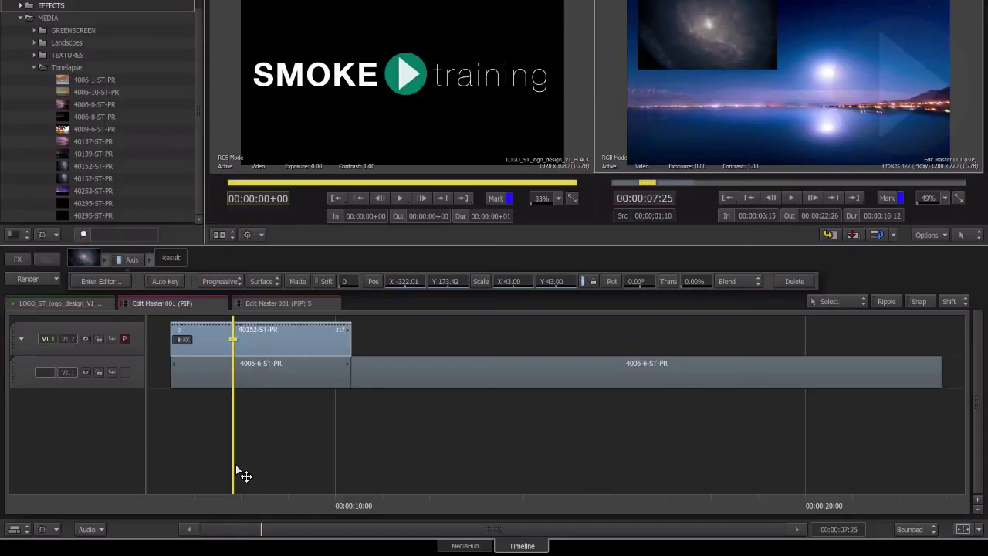
- In Edit Master 001 (PIP) S, add 40152-ST-PR on a new upper track and trim it to the first 4006-6-ST-PR cut
click(270, 302)
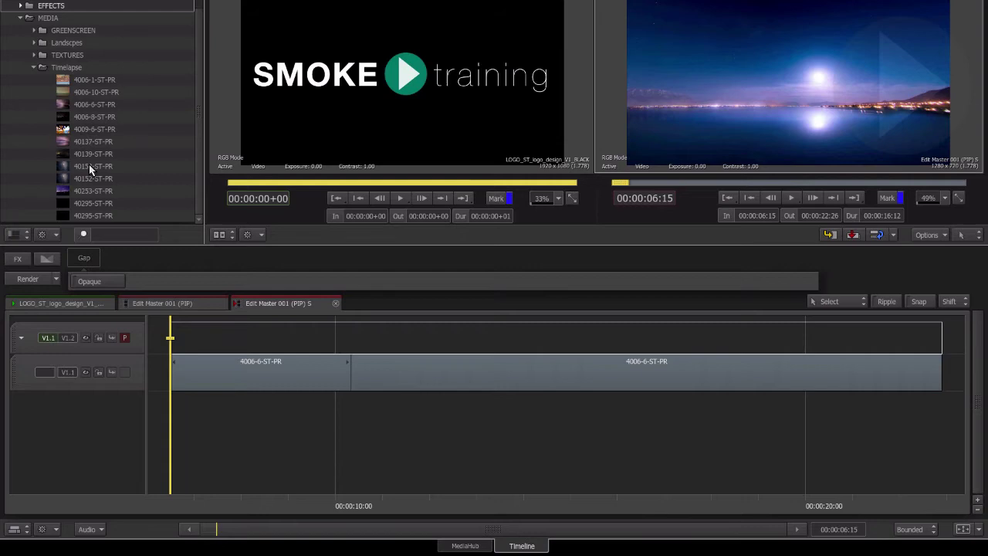
drag(89, 165, 171, 330)
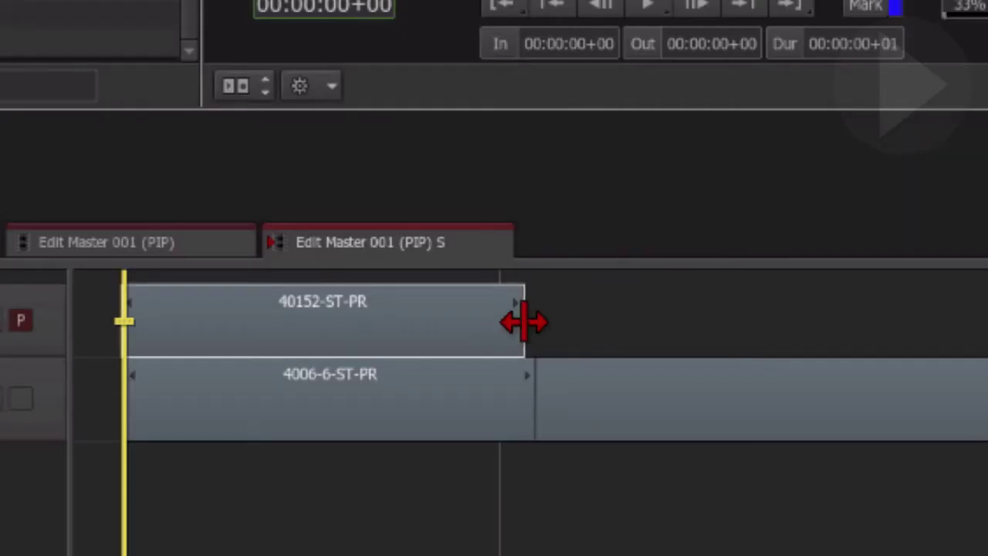
mouse_move(522, 322)
mouse_down()
mouse_move(625, 331)
mouse_move(509, 322)
mouse_move(521, 320)
mouse_up()
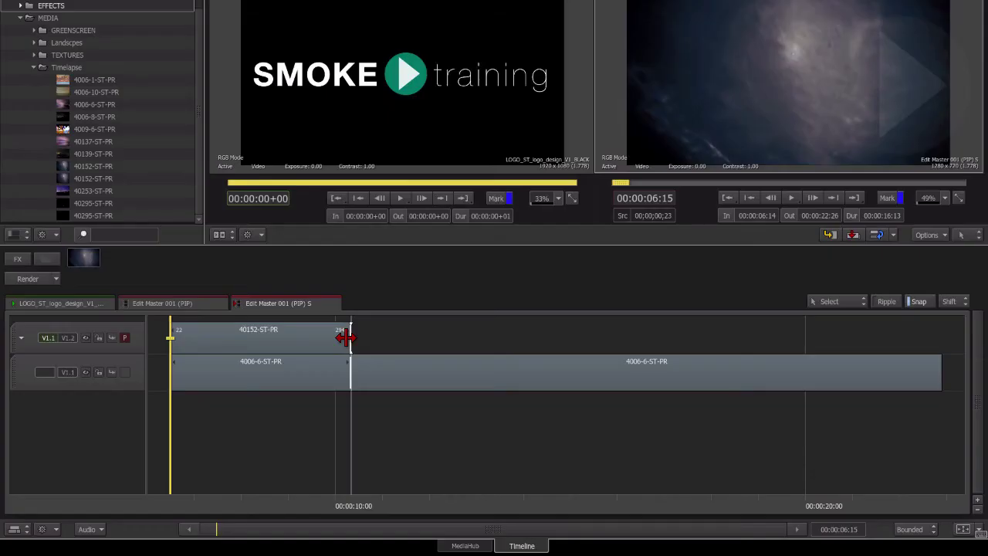
drag(345, 338, 347, 336)
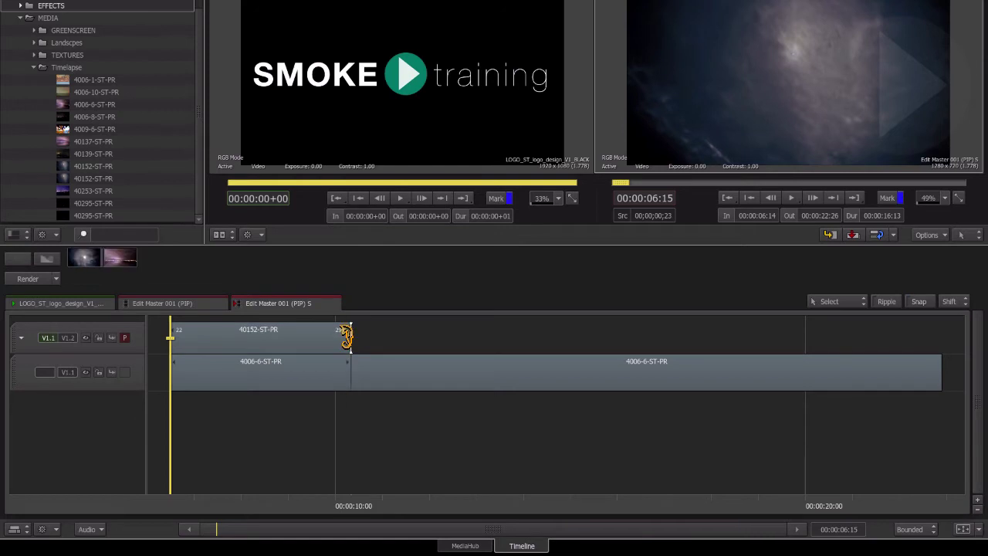
- Add an Axis from the Ctrl+Tab effects list to 40152-ST-PR and open it full-screen
click(259, 335)
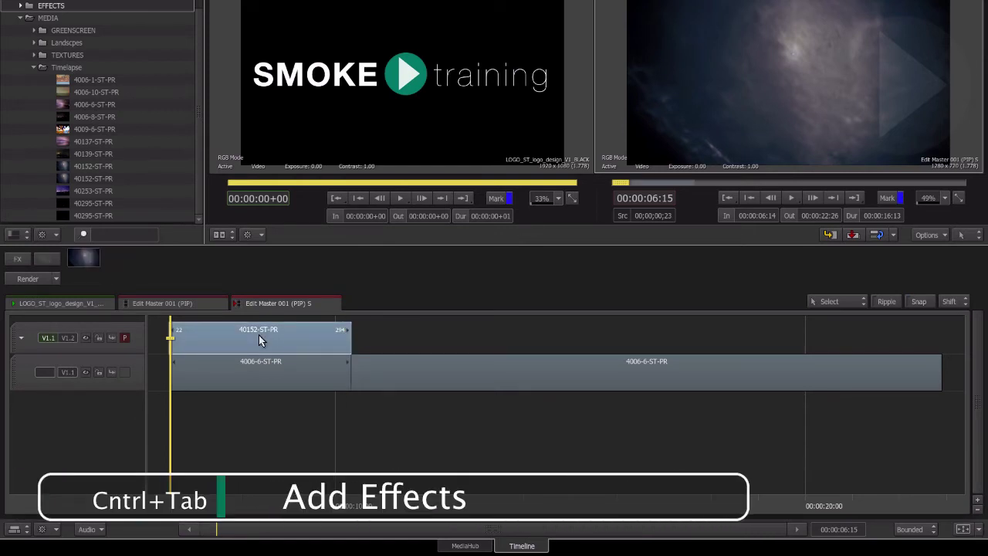
key(ctrl+Tab)
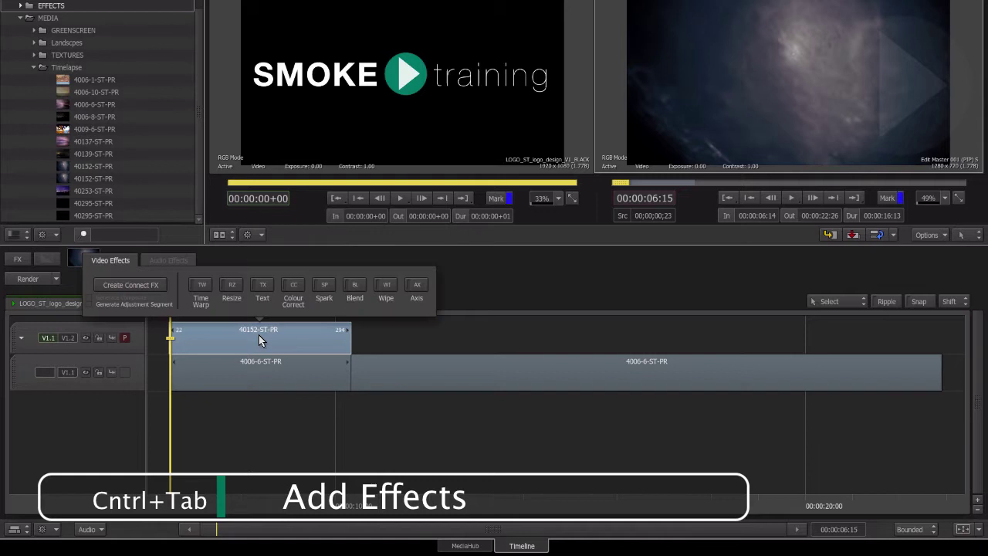
click(418, 286)
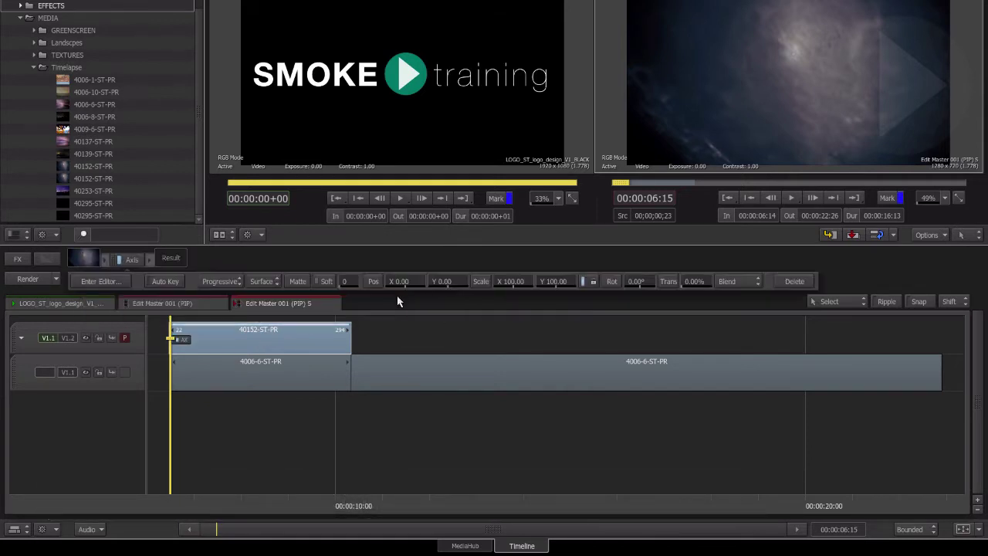
double_click(296, 341)
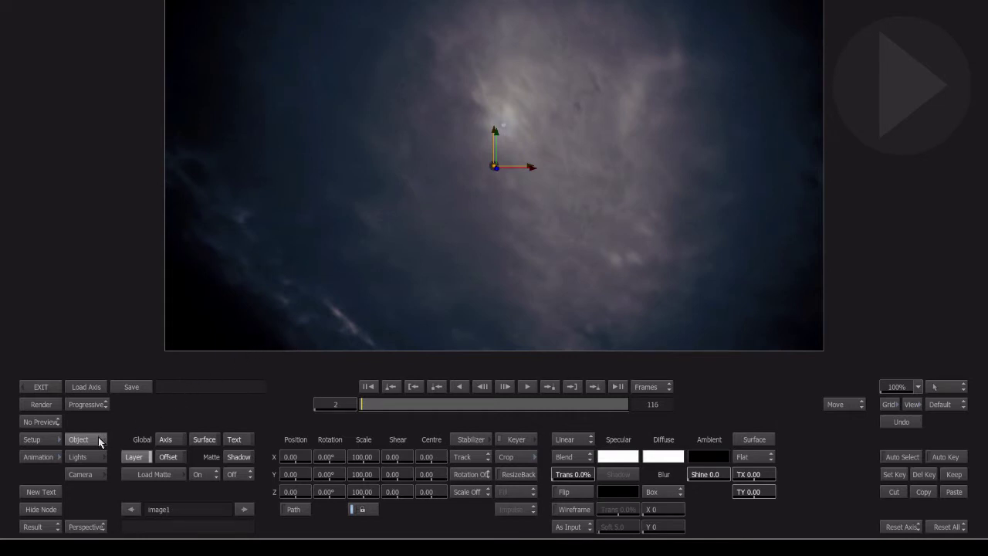
click(92, 456)
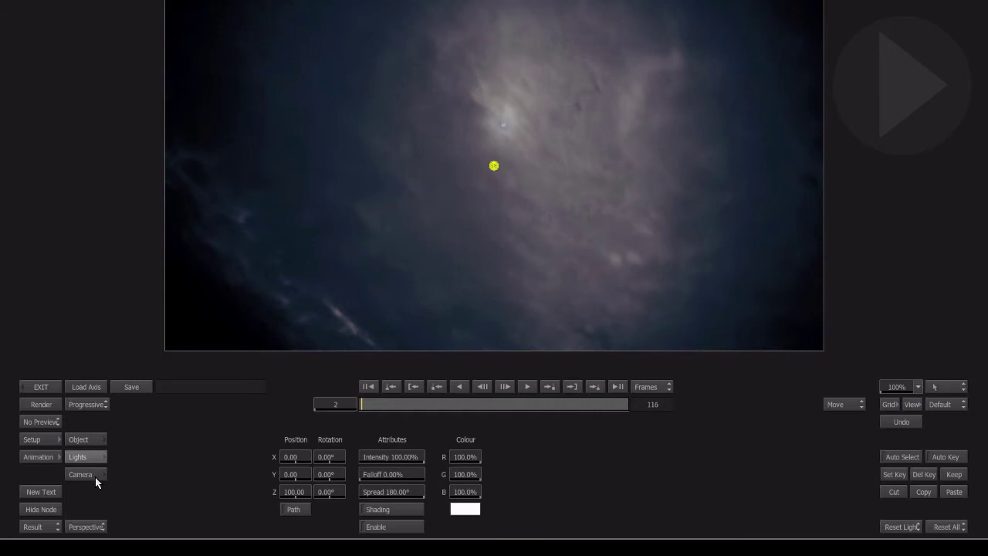
click(95, 474)
click(99, 440)
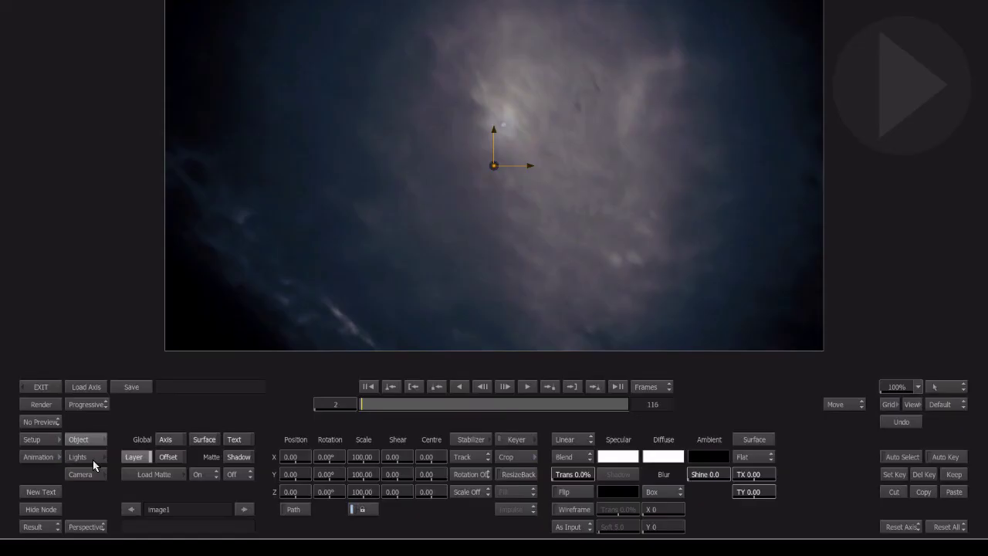
click(93, 460)
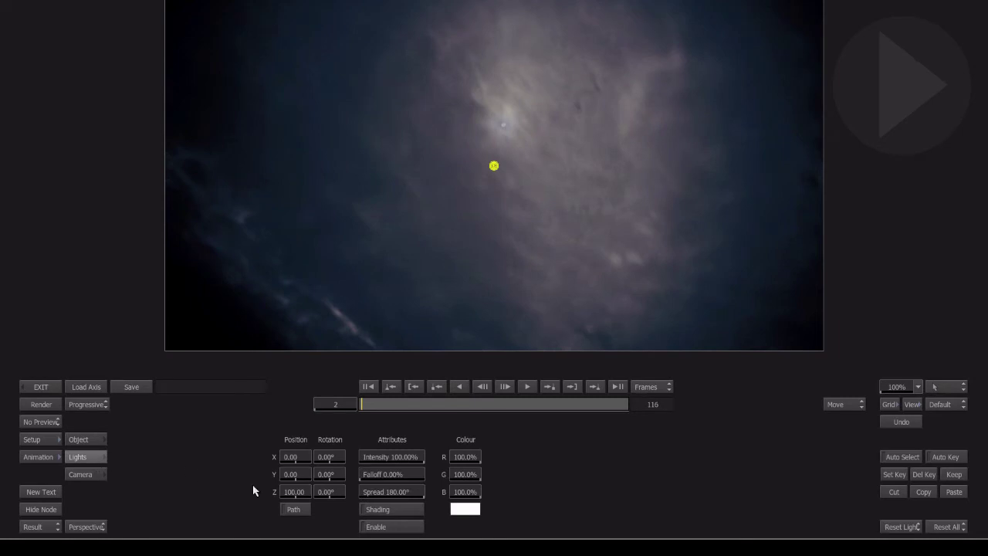
click(98, 475)
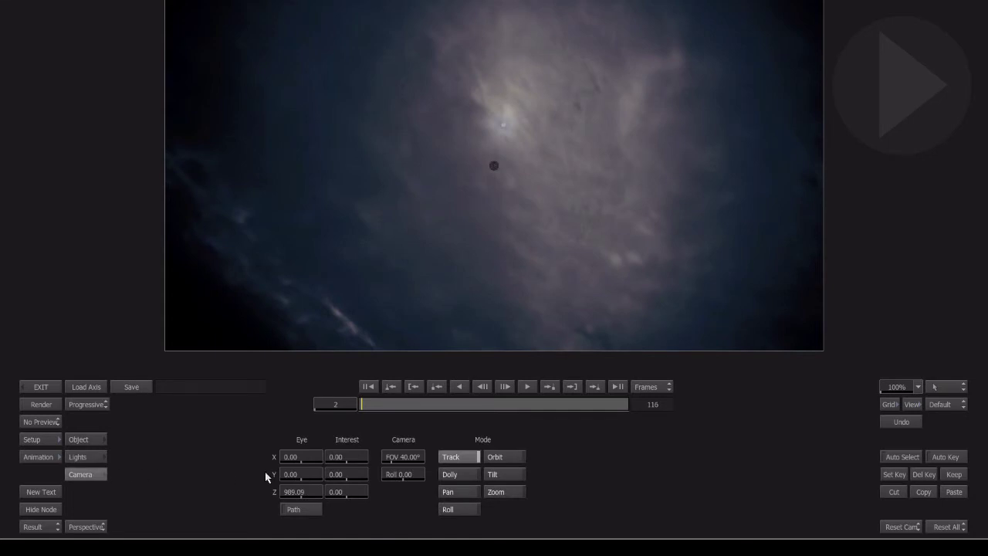
click(81, 439)
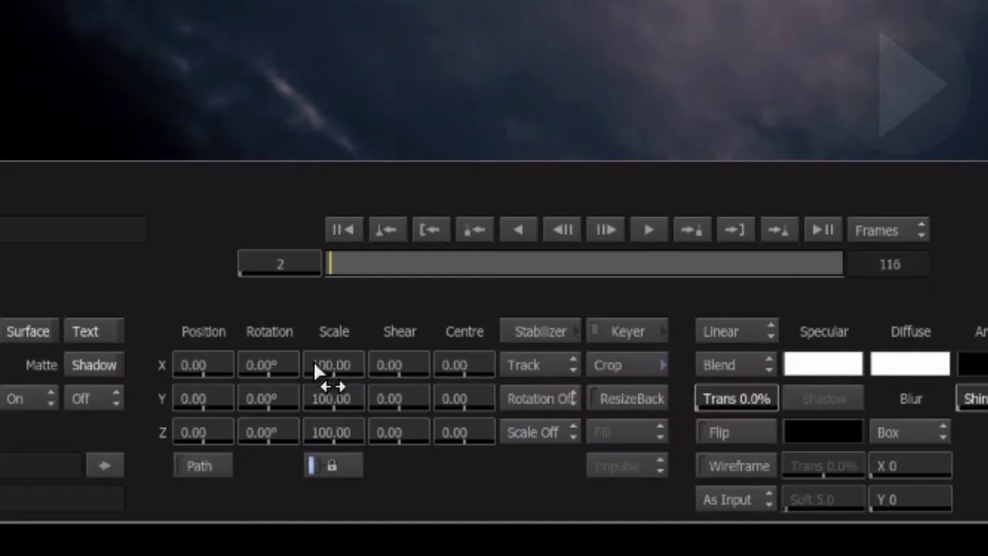
- Scale the night-sky inset to 43, place it at -341, 179, and render the picture-in-picture
drag(349, 375, 48, 357)
drag(498, 178, 327, 78)
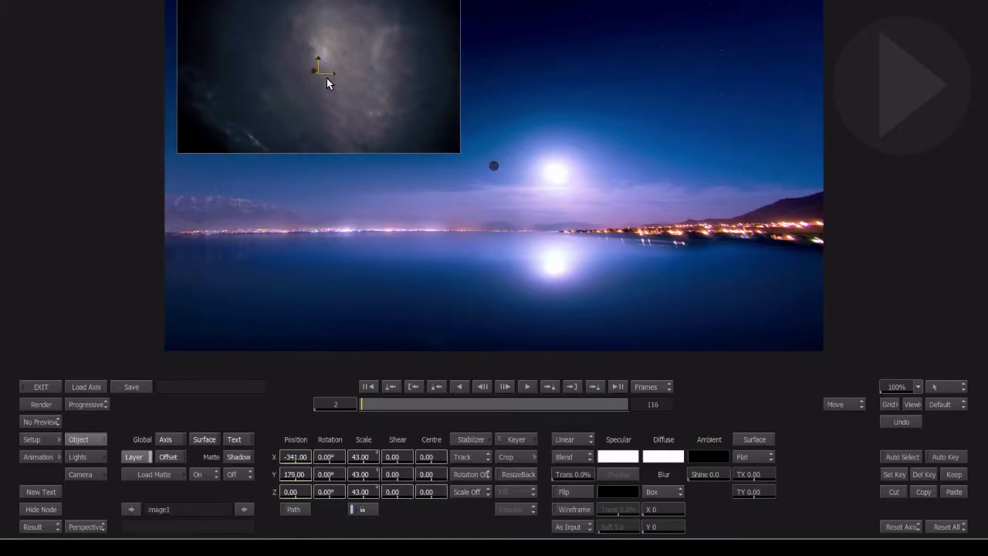
key(backslash)
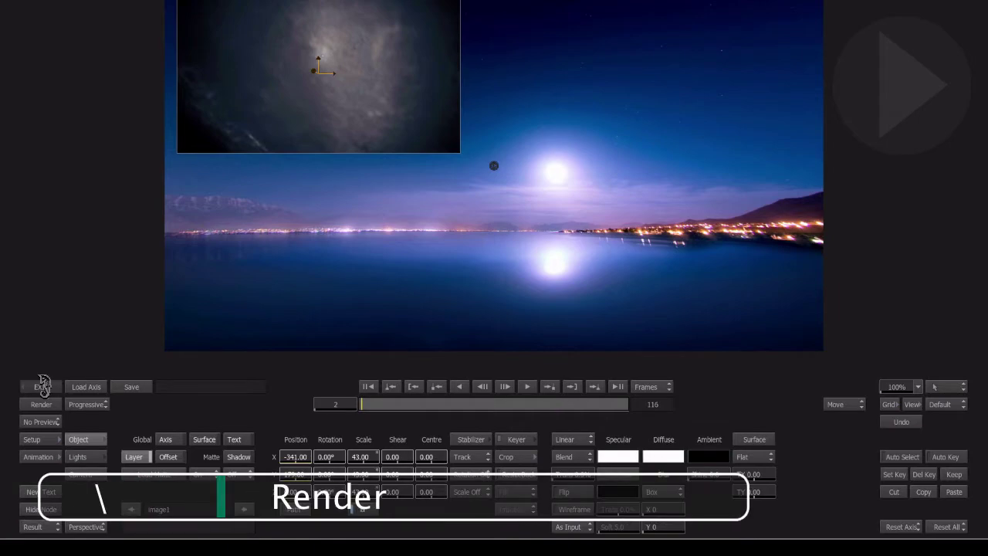
click(44, 386)
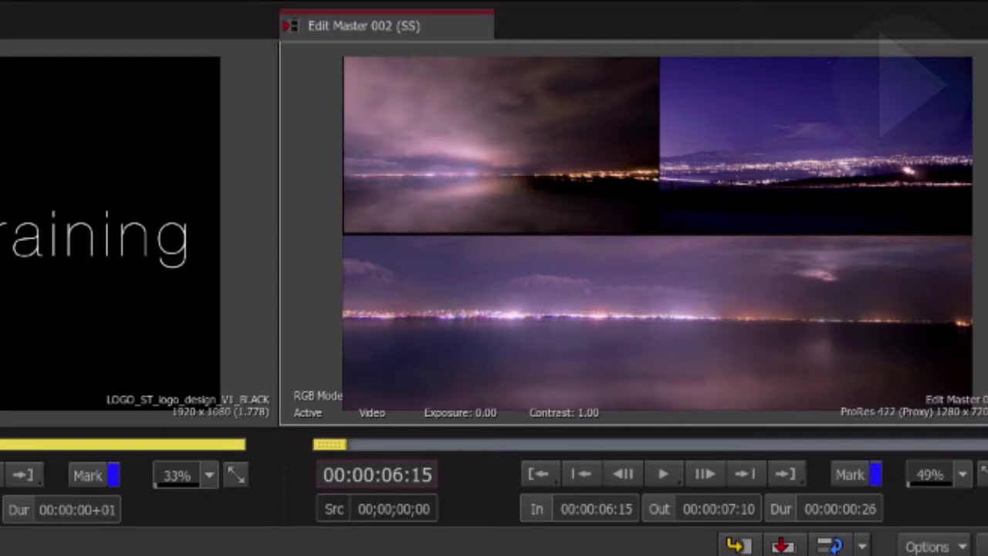
- Play the split-screen sequence, then apply Axis to all three stacked clips from the Ctrl+E effects list
key(space)
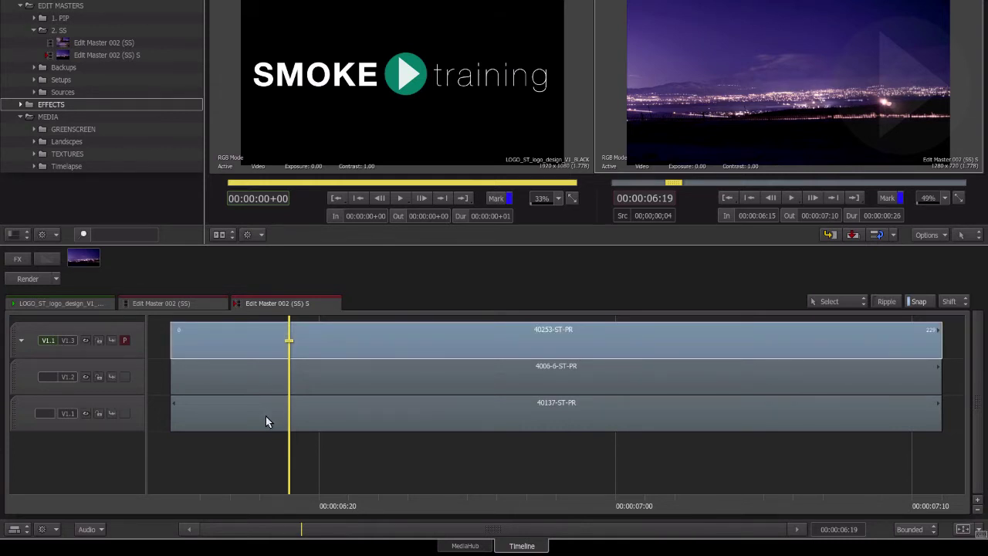
key(ctrl+a)
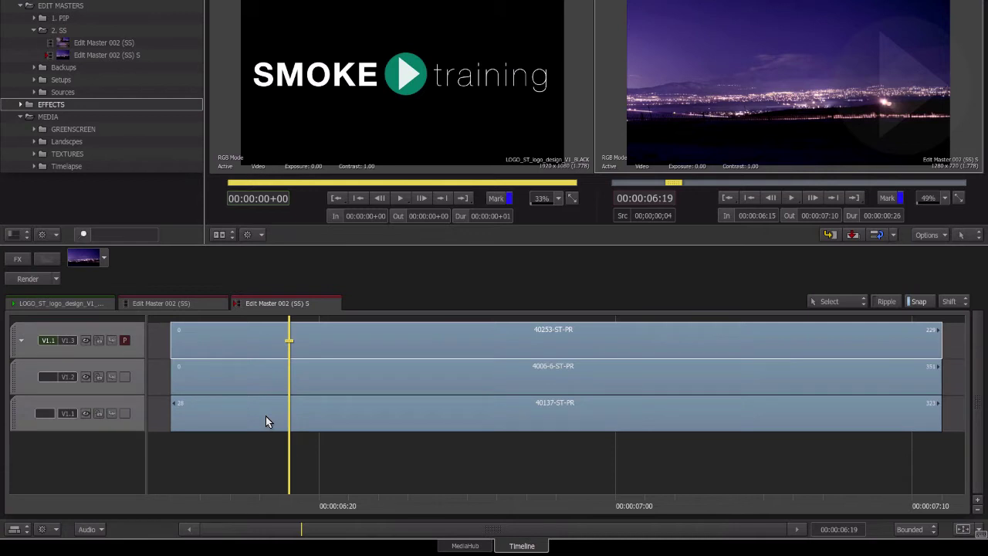
key(ctrl+e)
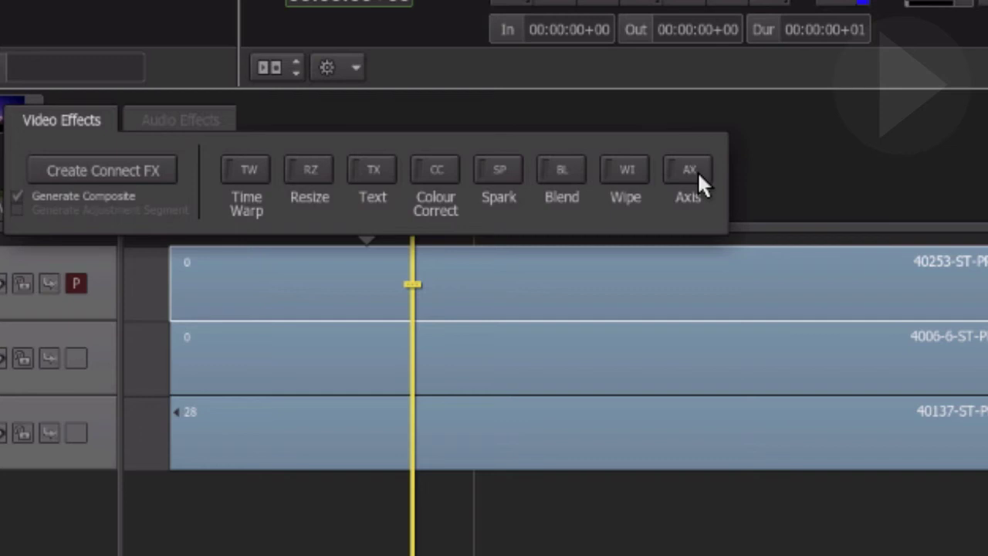
drag(695, 170, 218, 287)
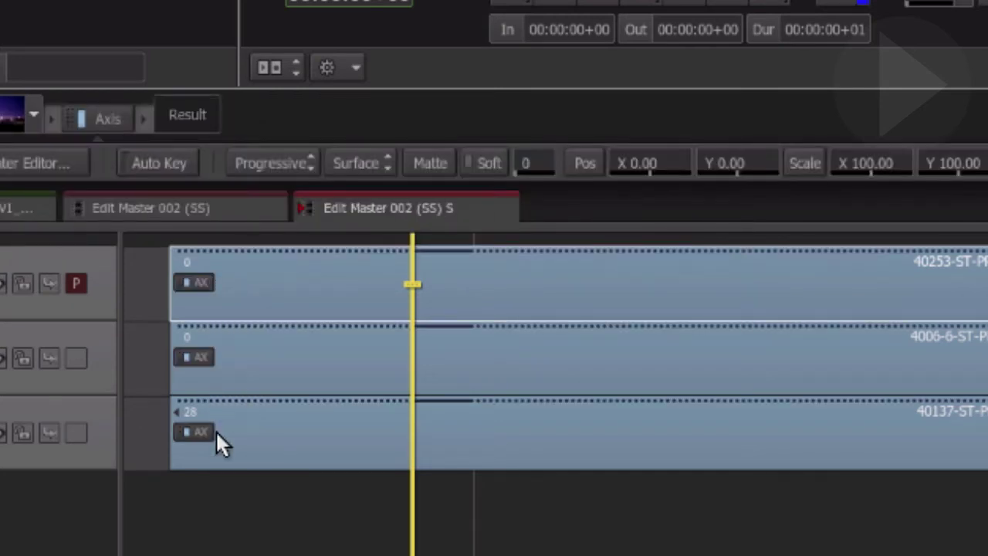
click(149, 451)
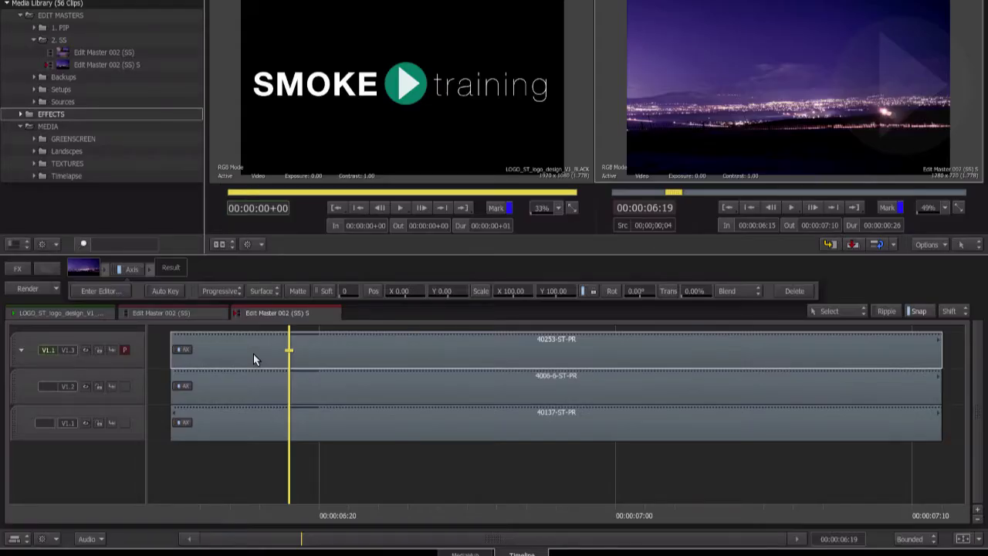
- Set the top clip's Axis scale to 50 and move it top-left to -316.33, 176.10
double_click(253, 354)
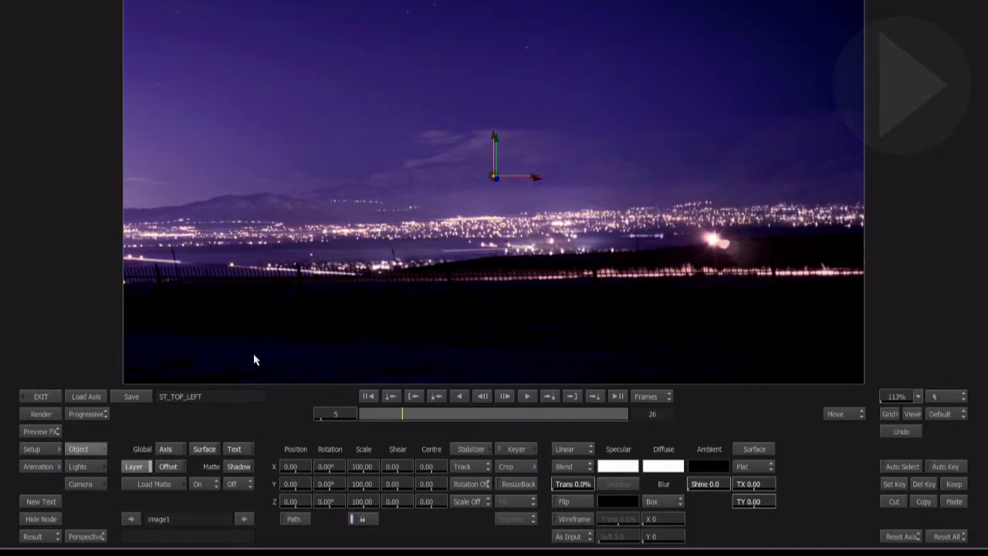
click(363, 467)
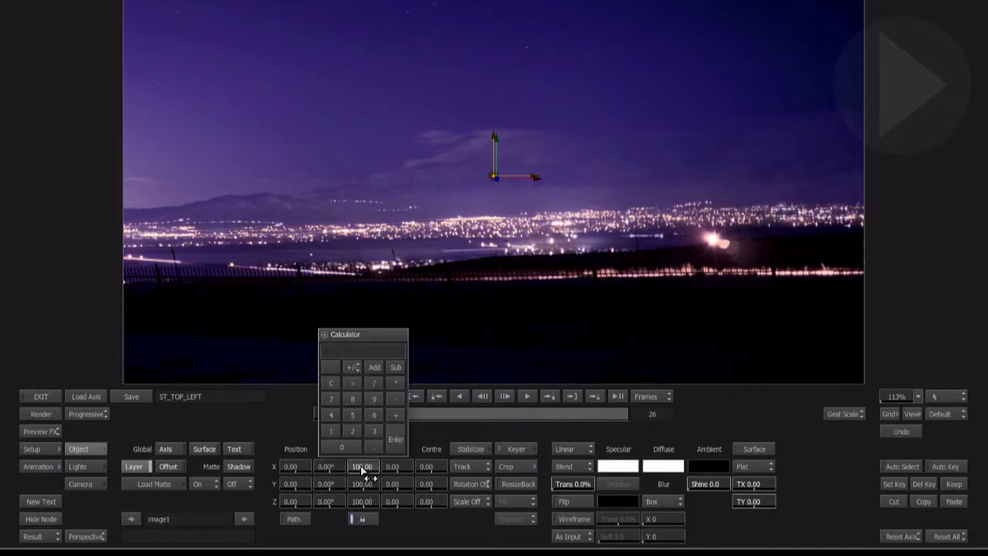
text(50)
key(Return)
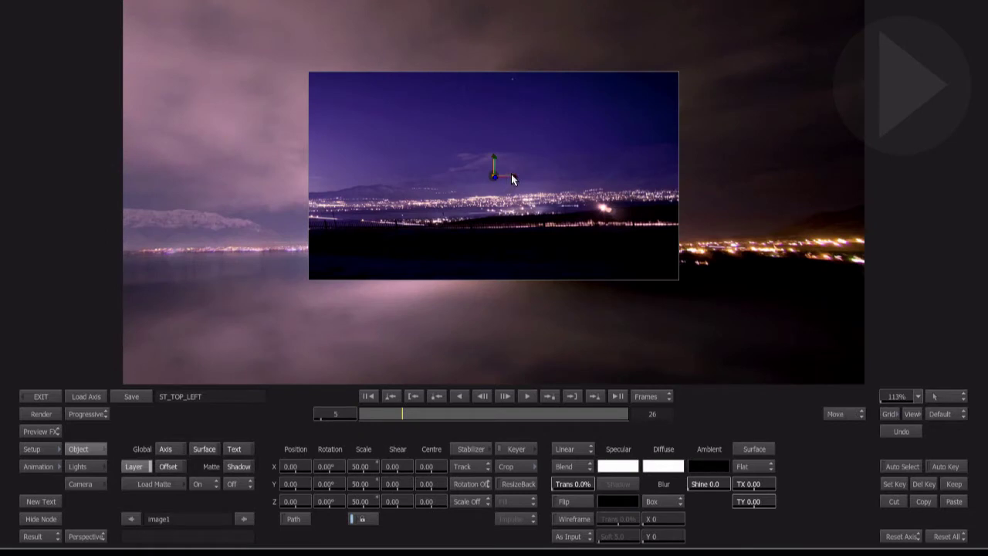
drag(511, 173, 303, 53)
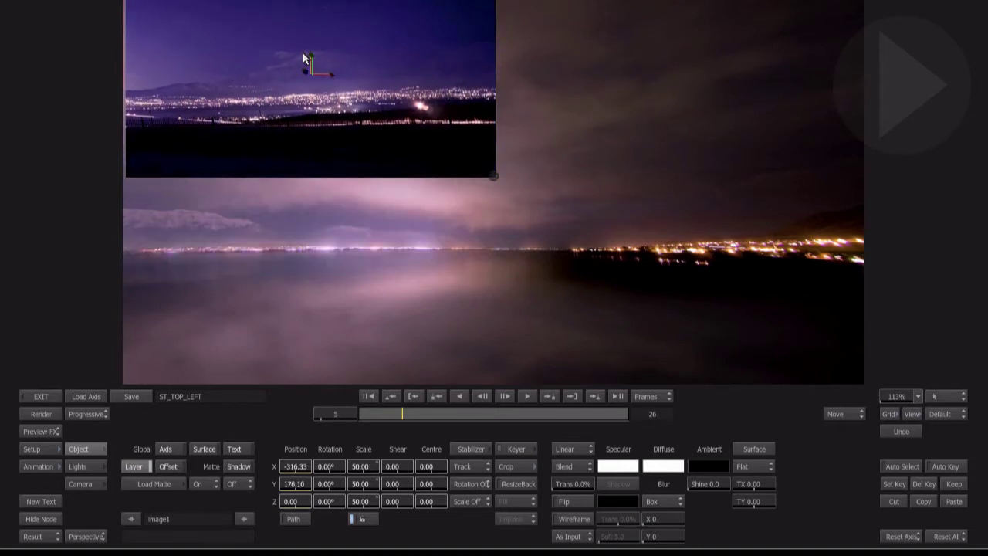
- Save the top-left Axis setup under the name ST_TOP_LEFT_NEW
click(132, 396)
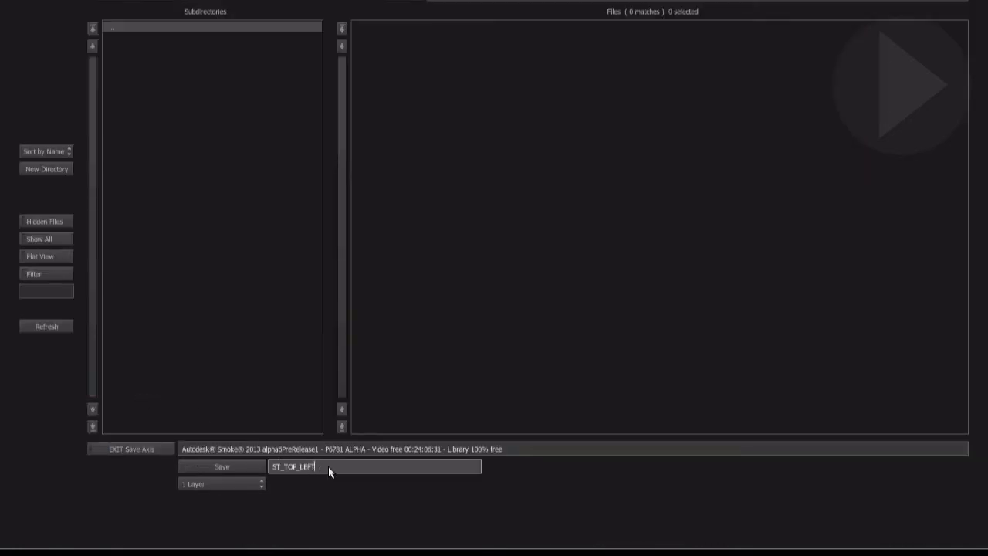
text(_NEW)
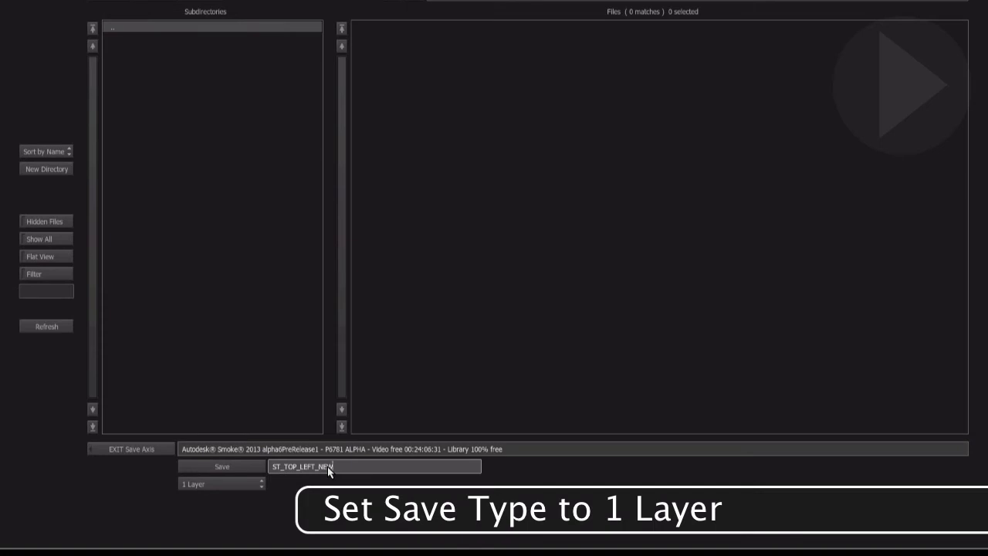
click(254, 466)
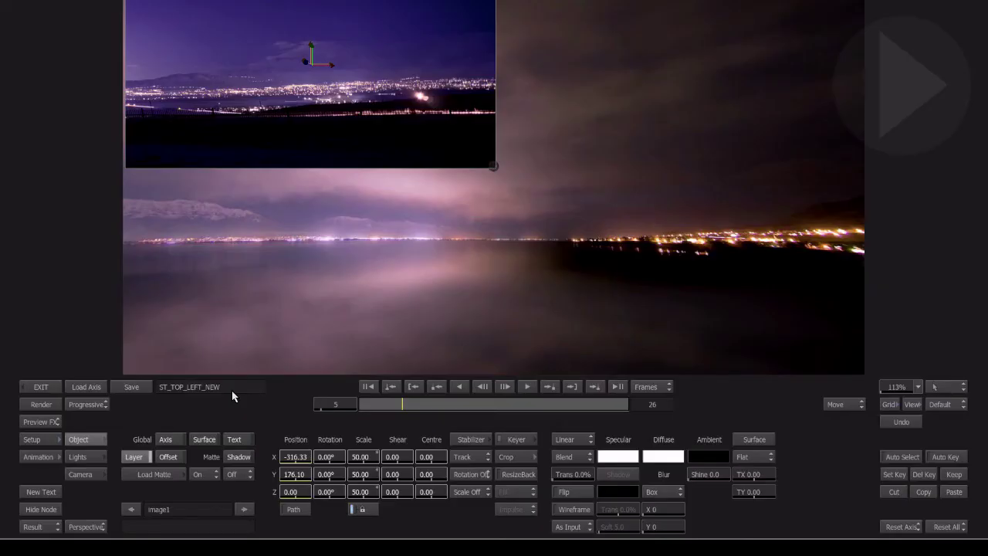
- Load ST_TOP_LEFT_NEW onto the middle clip's Axis and set its Position X to 316
click(41, 387)
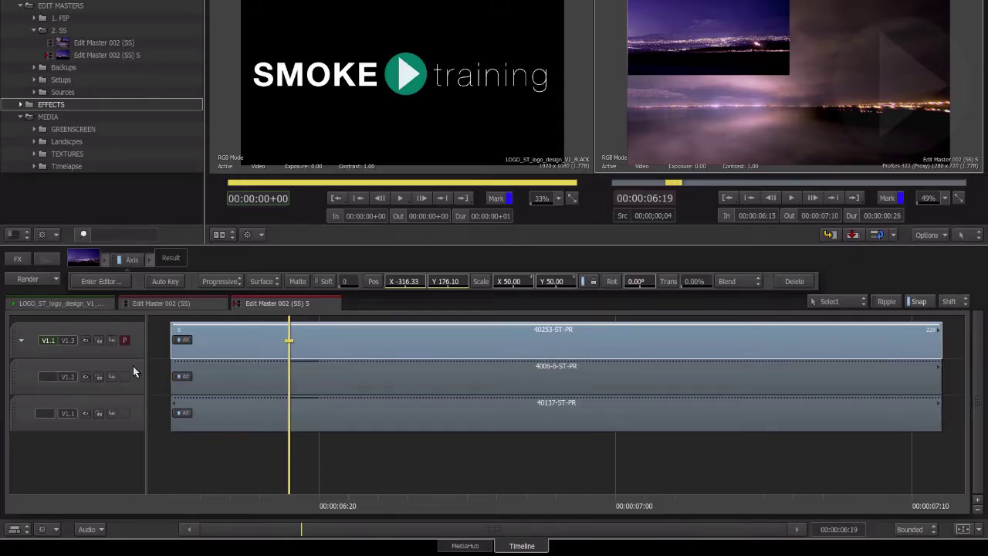
double_click(228, 378)
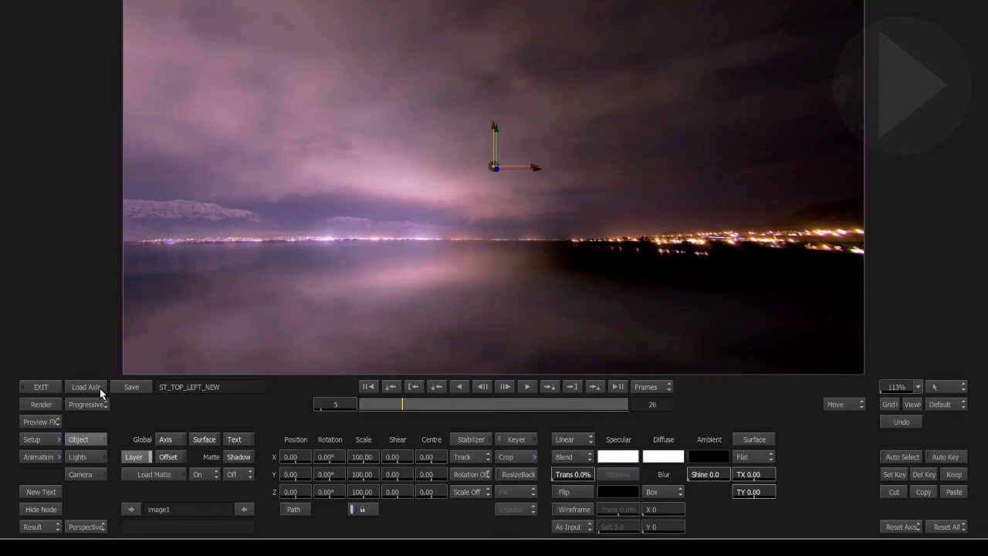
click(100, 389)
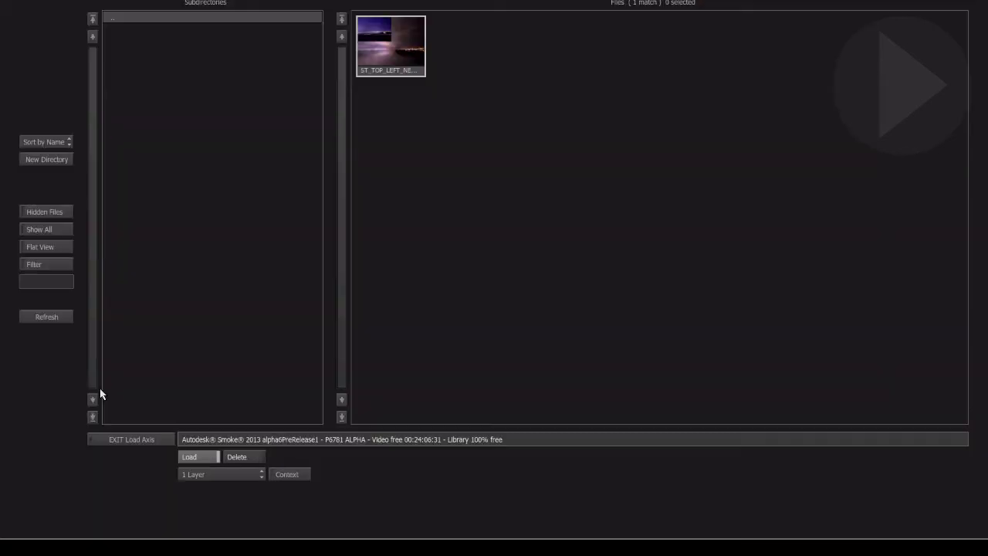
click(389, 60)
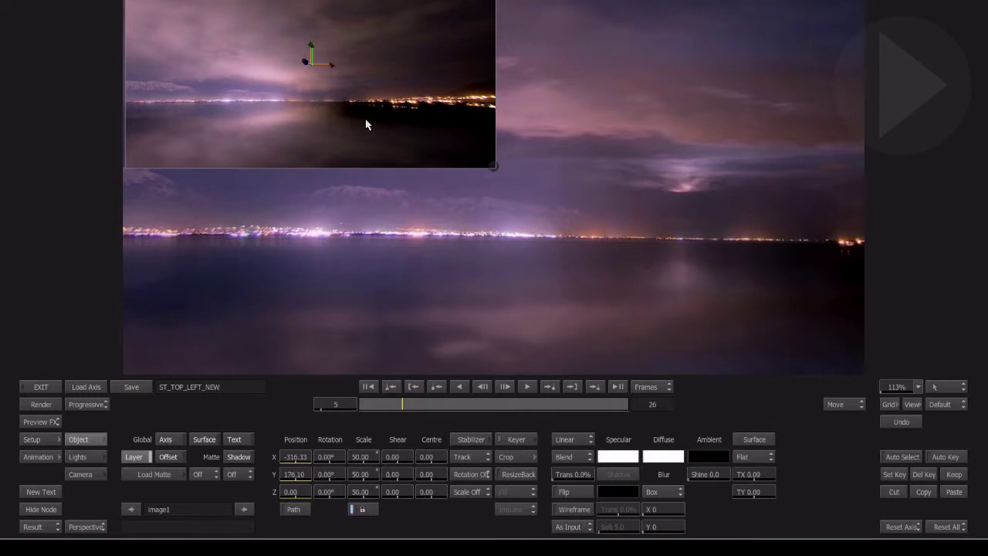
click(300, 461)
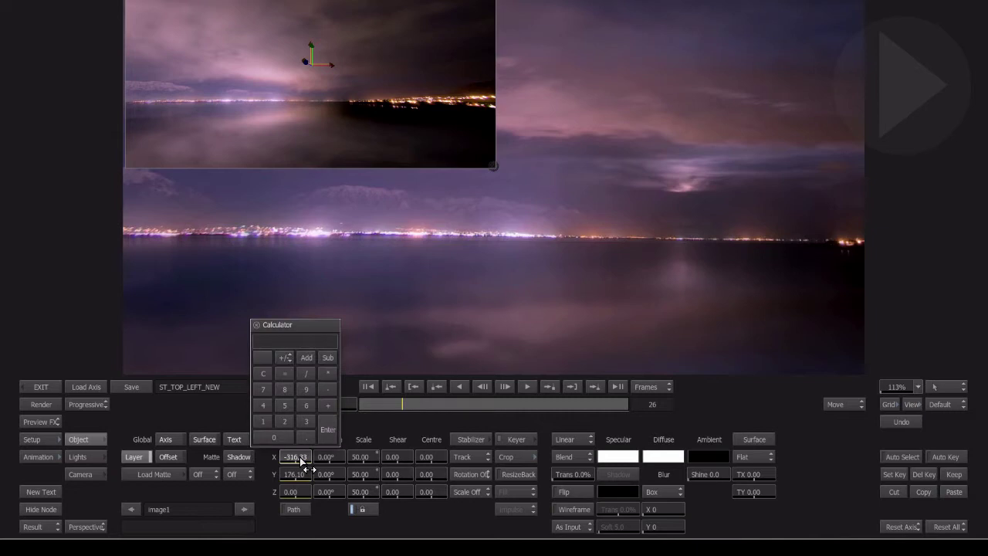
text(316)
key(Return)
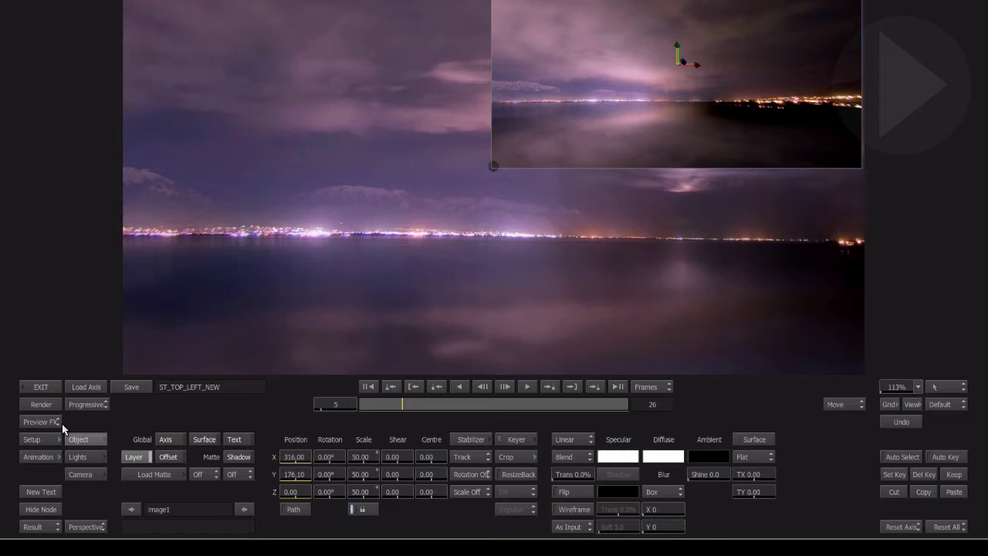
- Crop the bottom clip's Axis 372 from the top, leaving only its lower band
click(41, 386)
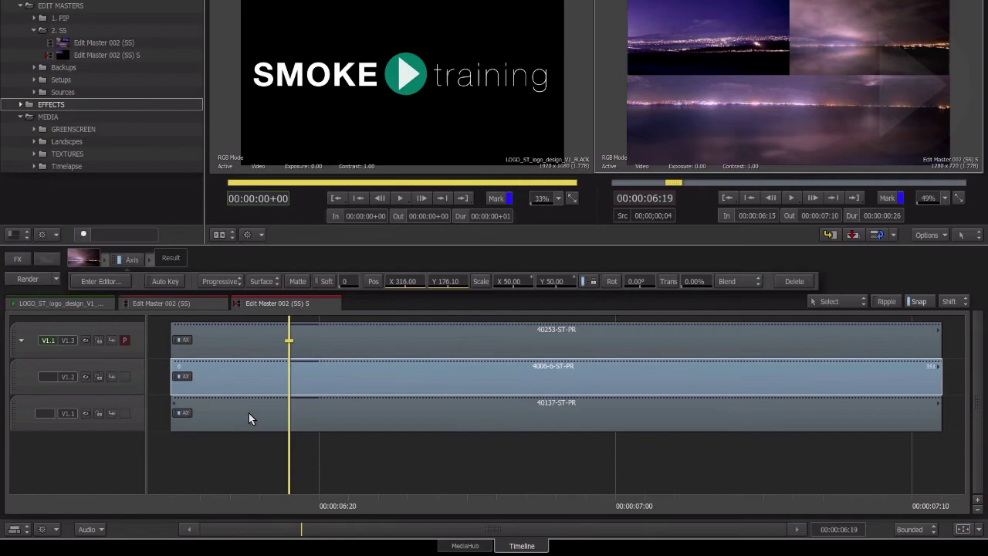
double_click(249, 413)
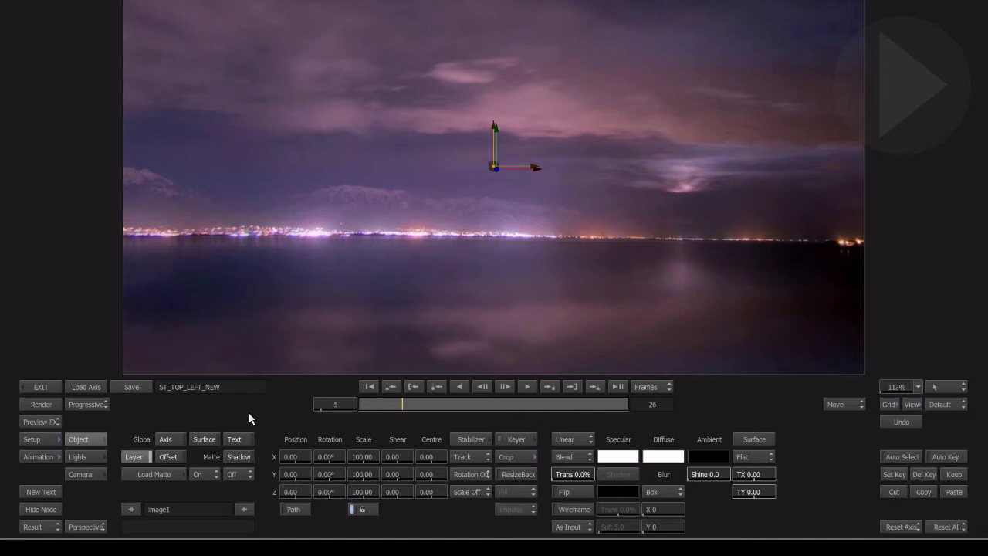
click(530, 460)
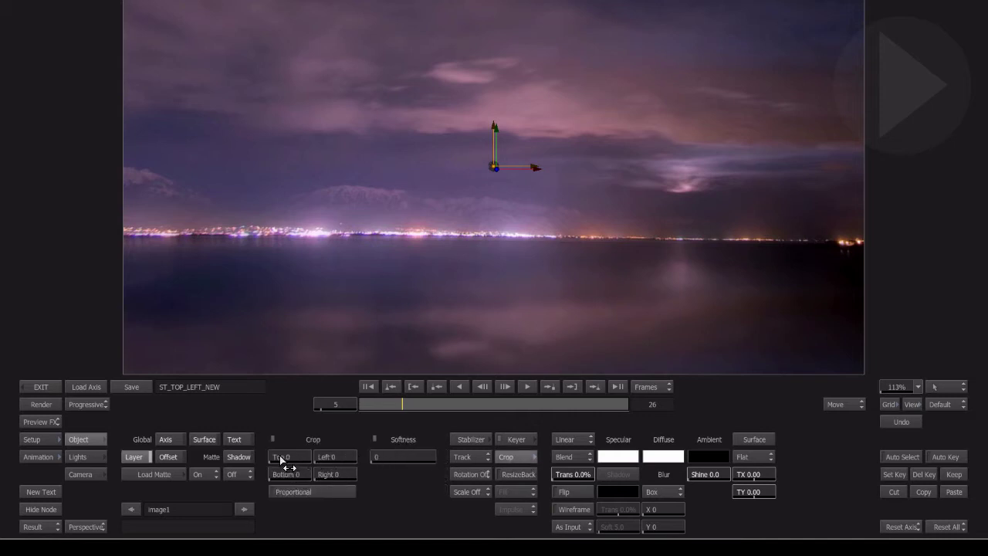
drag(283, 460, 987, 472)
drag(297, 457, 777, 507)
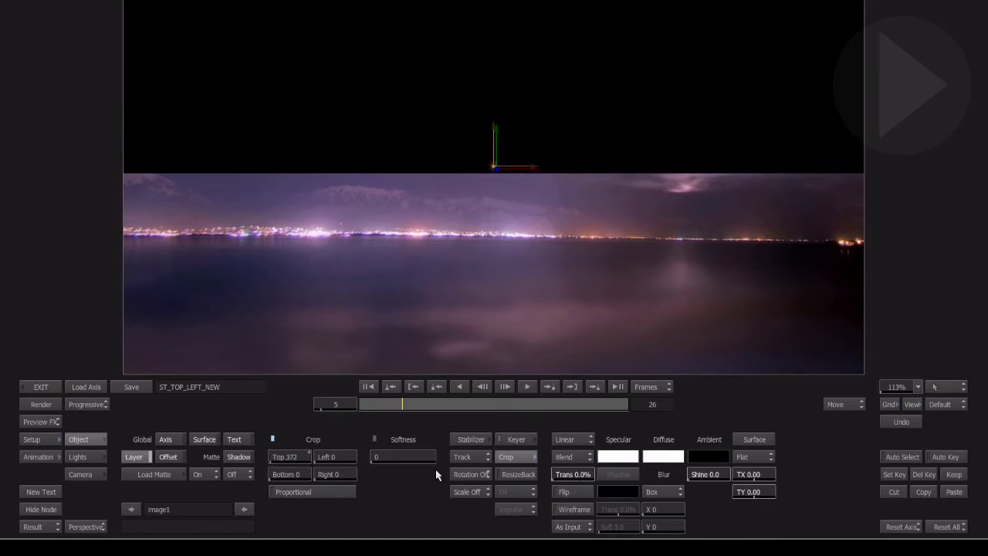
- Switch the Axis preview to Context to see the cropped clip with the other layers
click(511, 456)
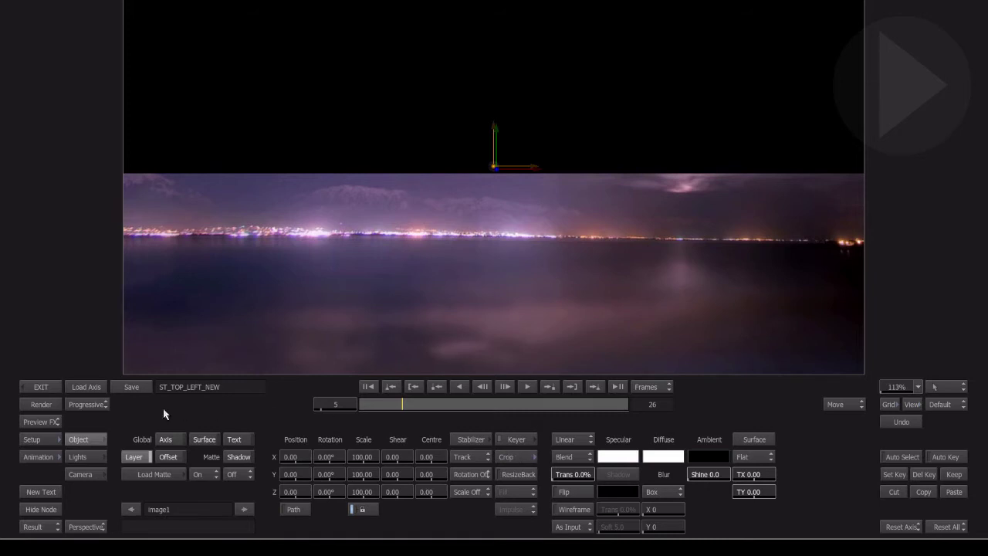
click(41, 422)
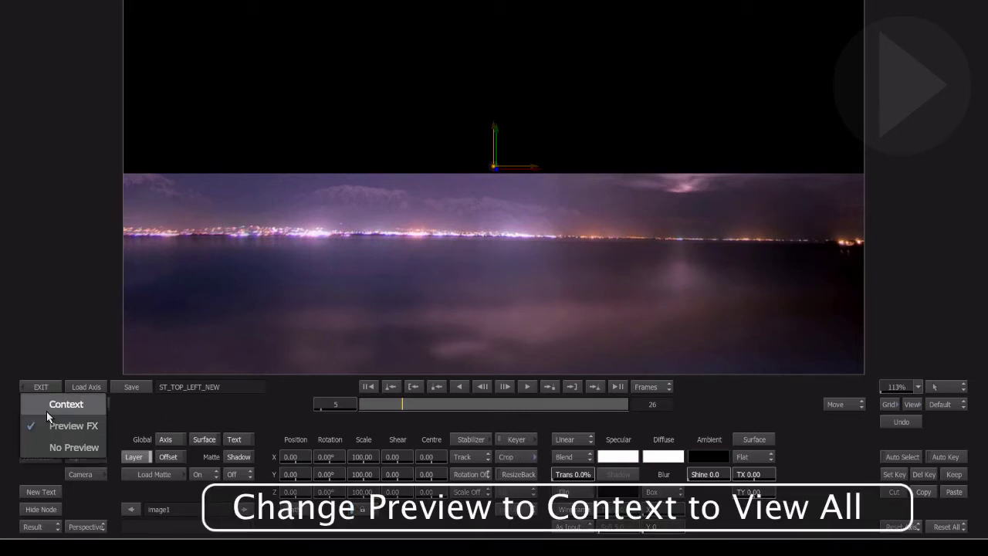
click(47, 413)
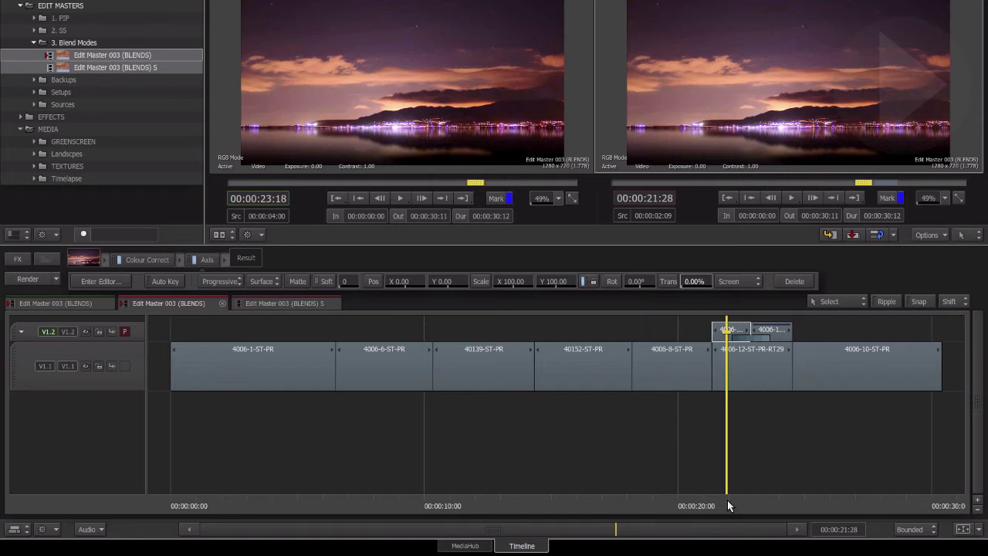
- In BLENDS S, stack a copy of 4006-12-ST-PR-RT29 on V1.2 and bring up its video effects
drag(727, 500, 779, 489)
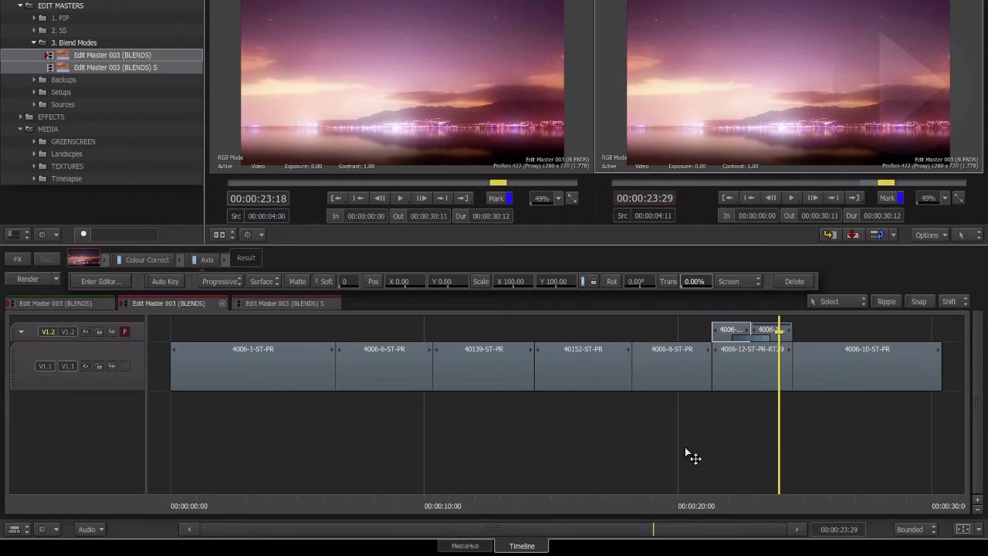
click(286, 303)
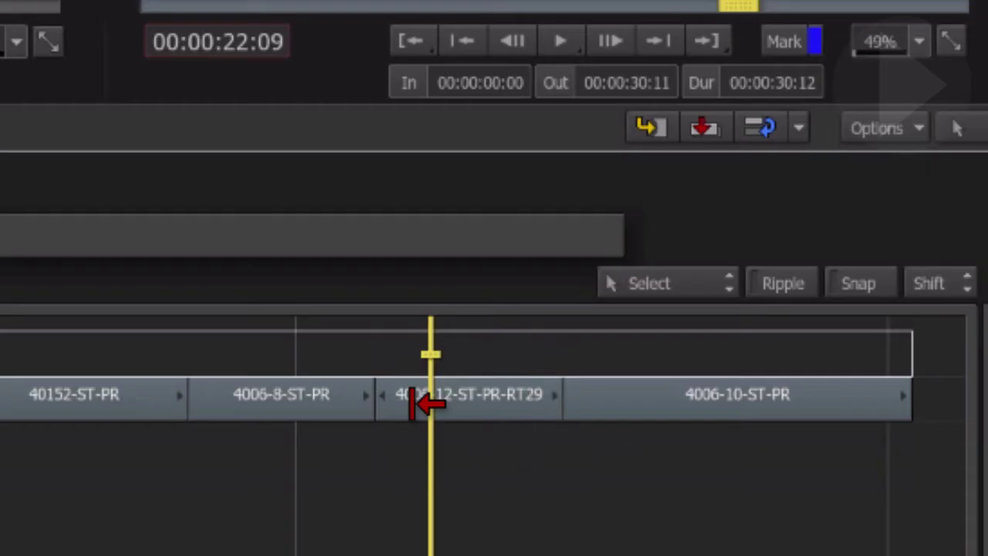
click(755, 354)
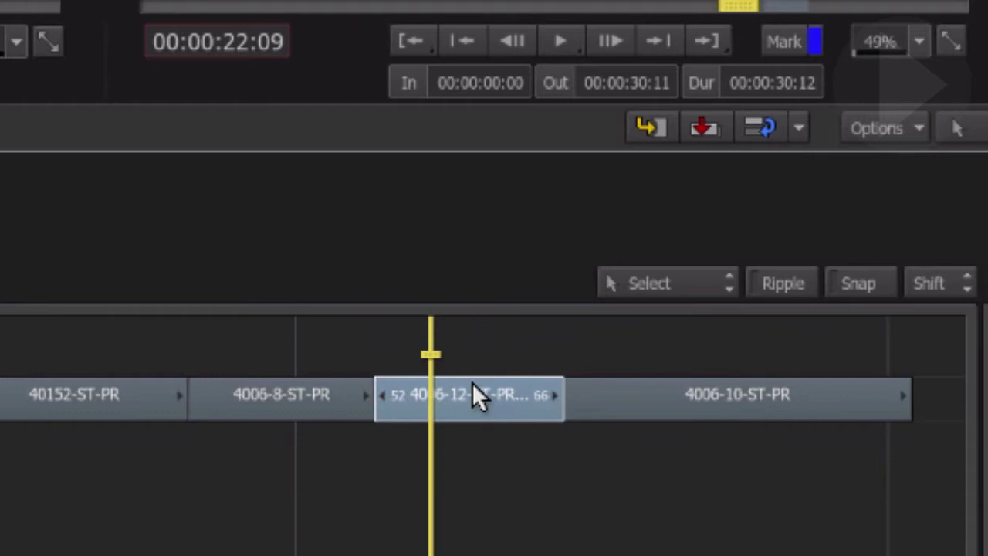
drag(756, 350, 756, 342)
drag(472, 362, 472, 362)
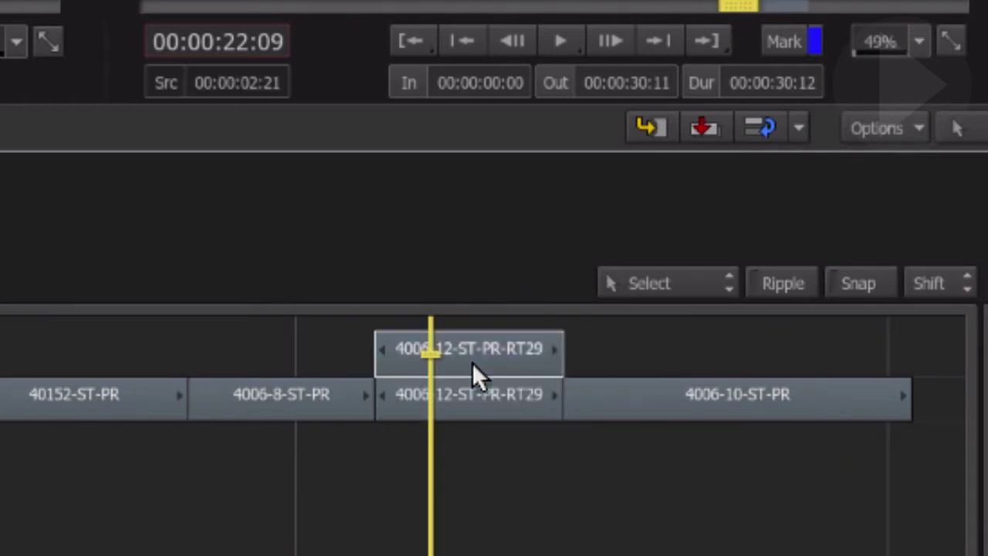
click(472, 362)
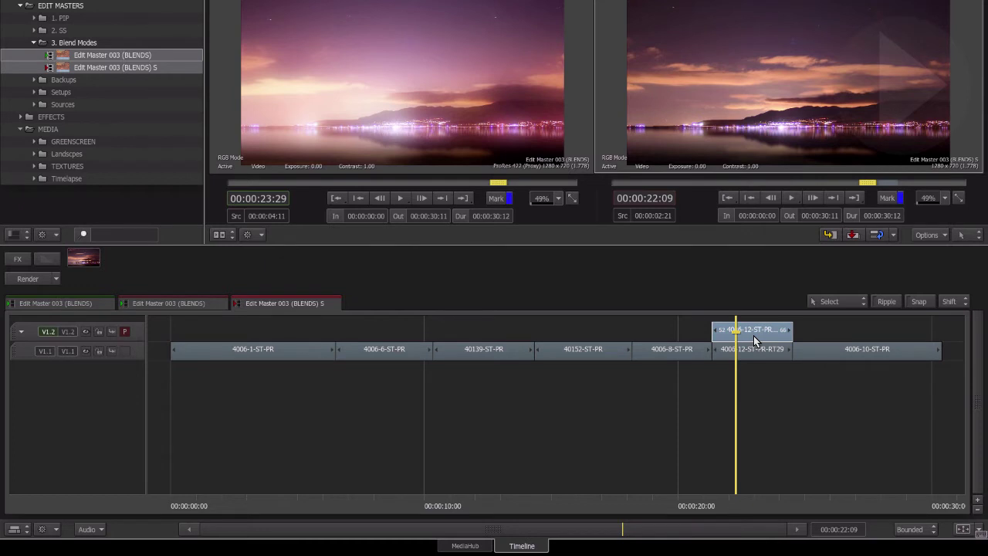
key(ctrl+Tab)
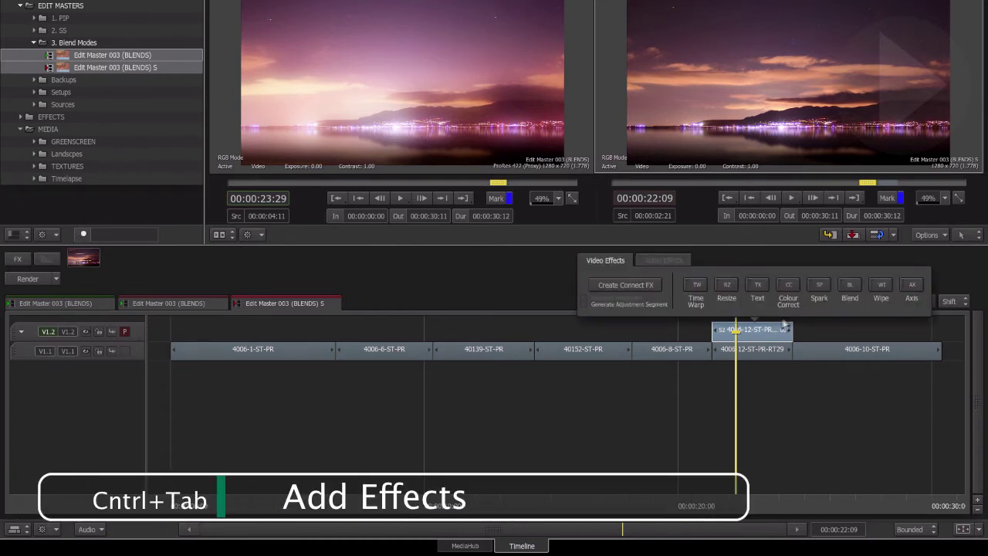
- Add an Axis effect to the V1.2 copy and set its blend mode to Screen
click(913, 288)
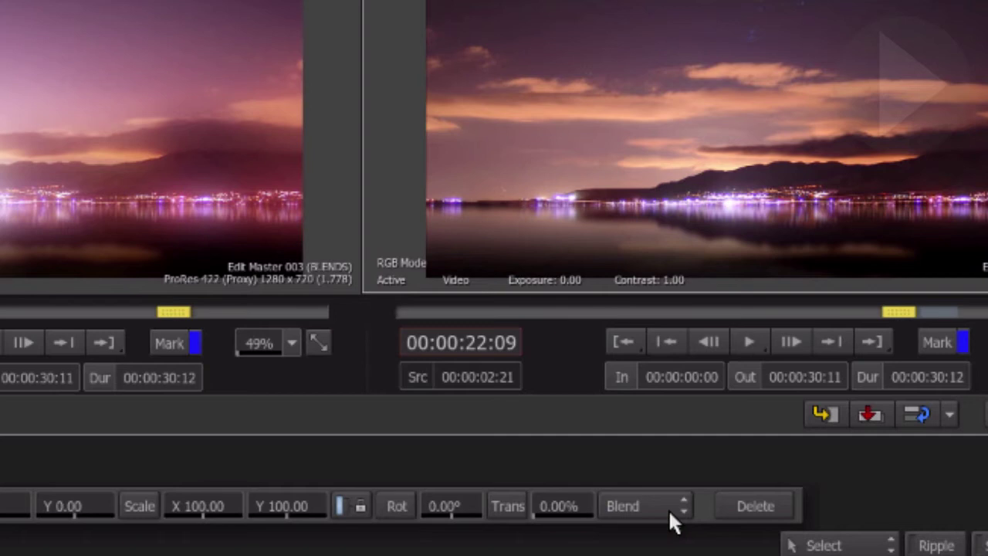
click(670, 522)
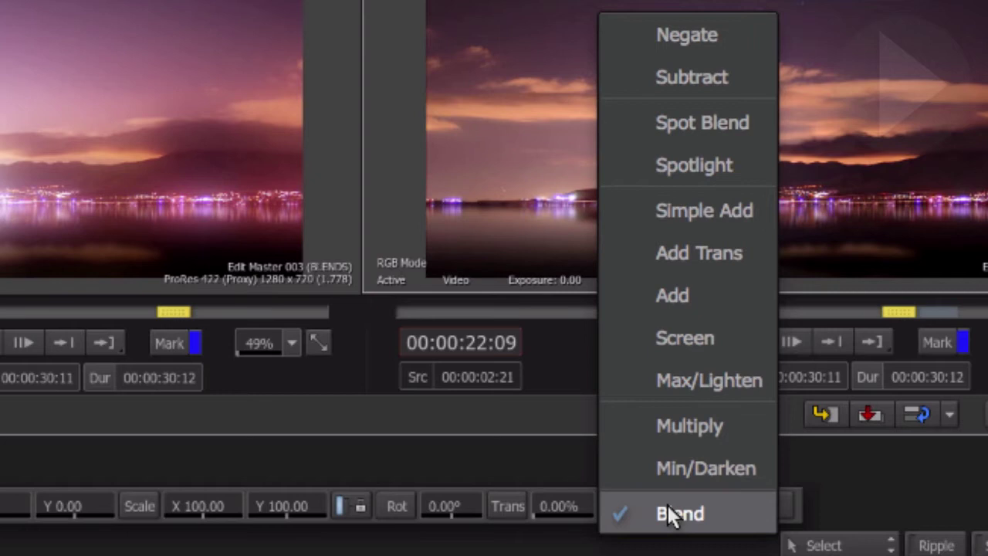
key(Escape)
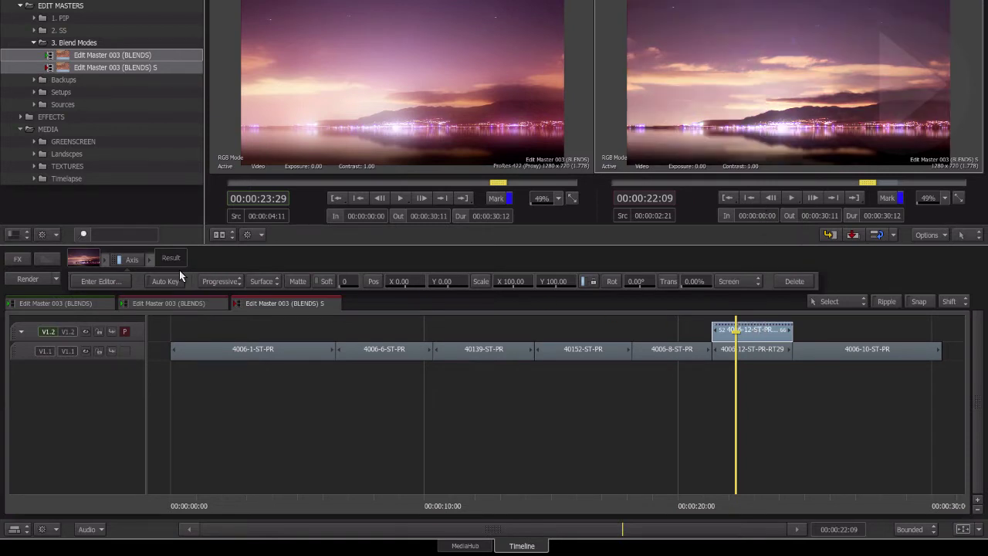
- Give the screened layer a Gaussian blur of 42 and 8% transparency, then exit the editor
click(111, 284)
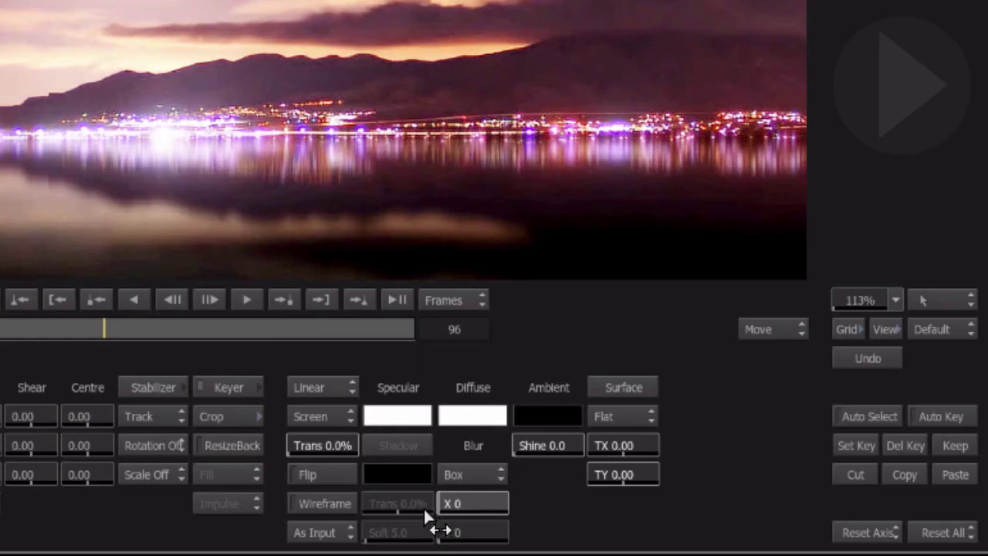
drag(429, 516, 514, 494)
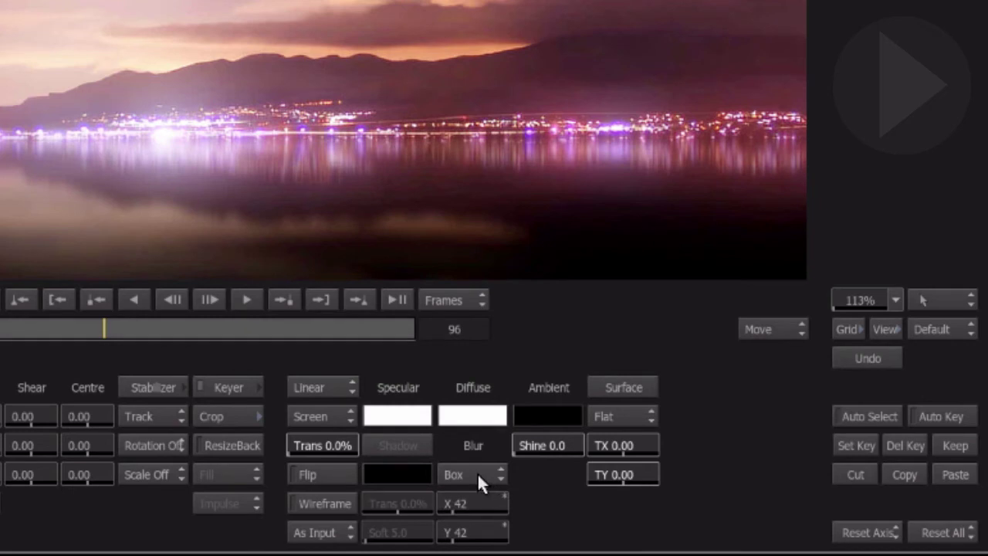
click(478, 476)
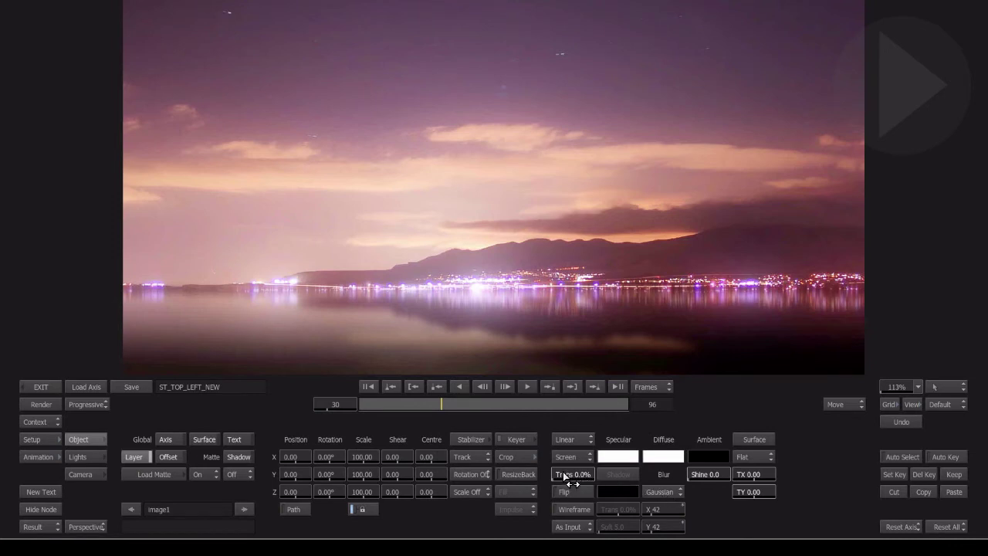
drag(587, 474, 42, 384)
click(41, 385)
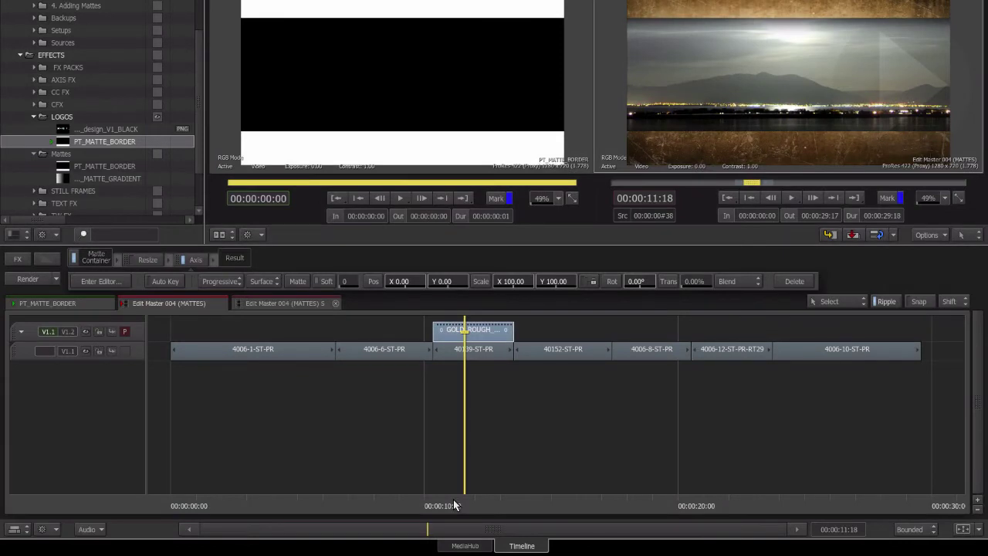
- Add an Axis effect to GOLD_ROUGH_TEXTURE in the MATTES S sequence and restore the two-up viewers
click(306, 304)
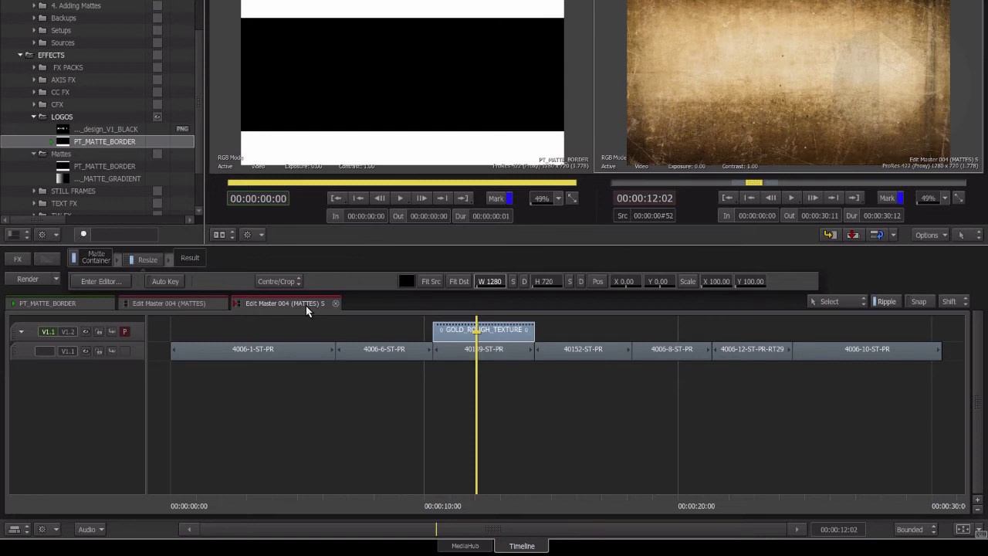
right_click(305, 306)
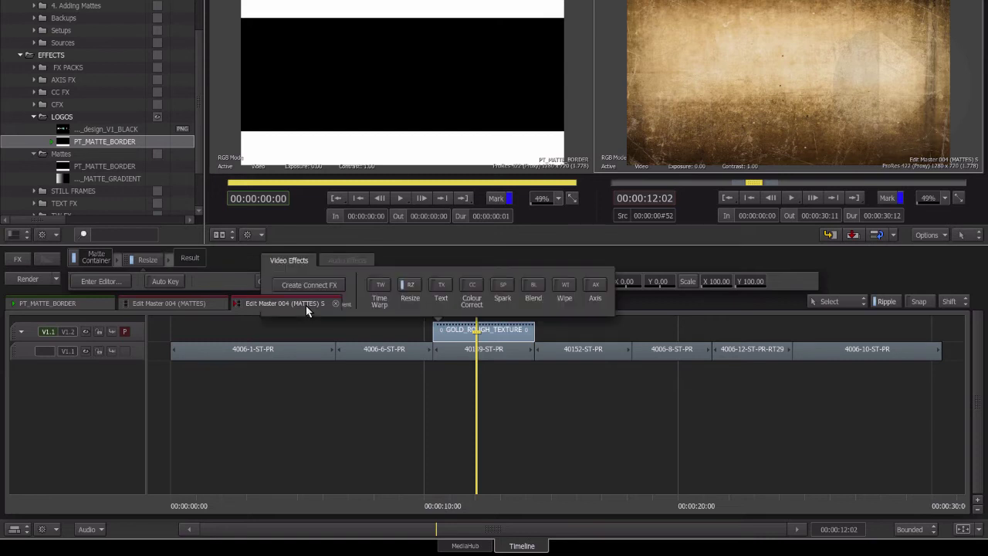
click(594, 287)
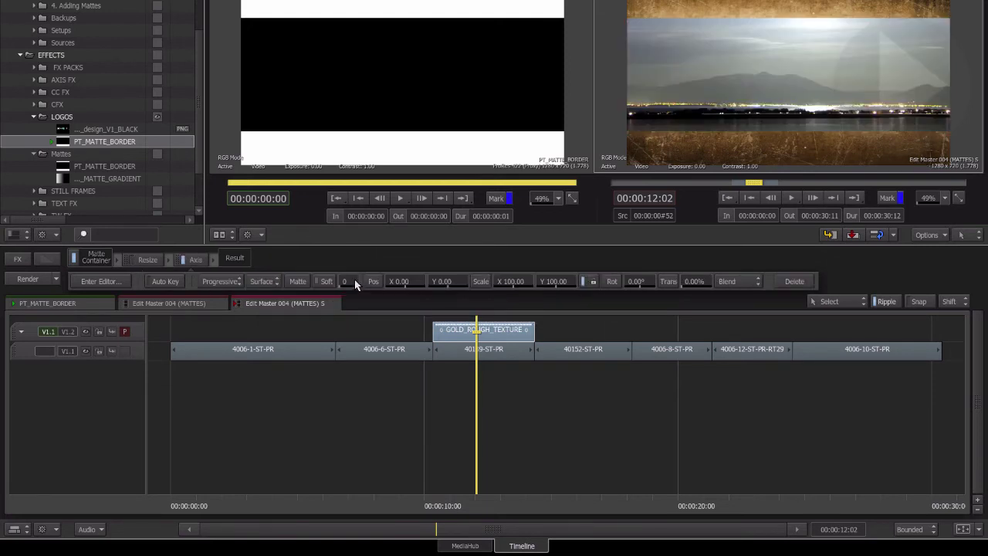
click(298, 281)
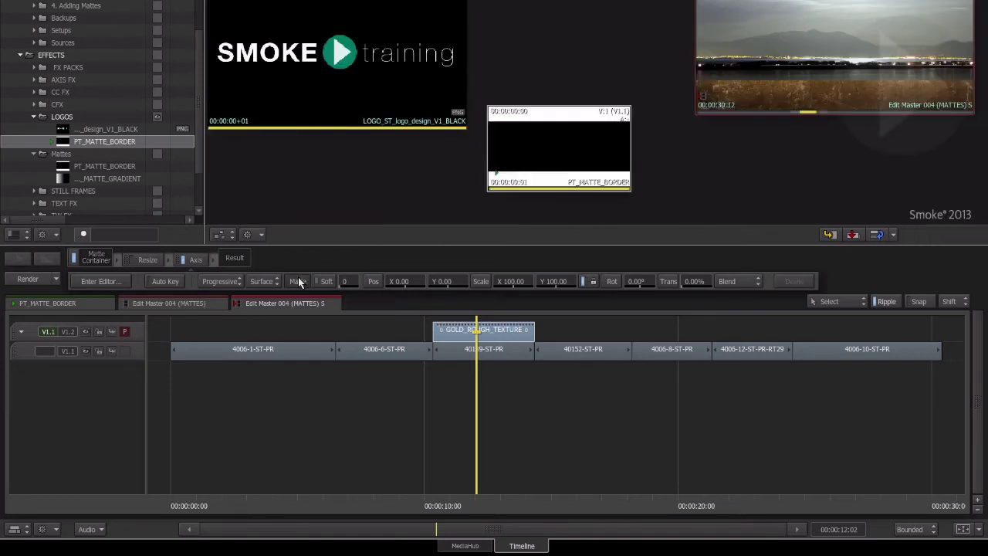
double_click(513, 114)
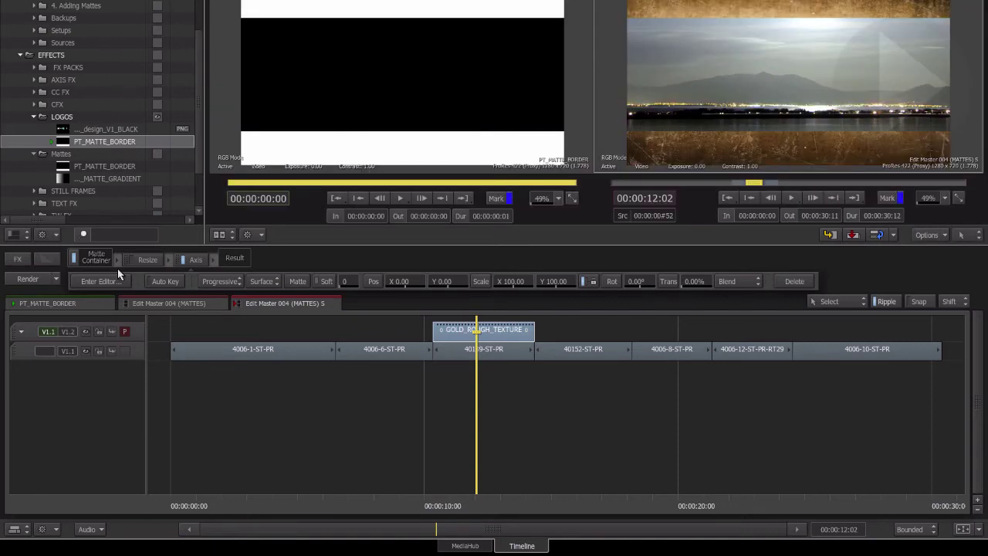
- Scale the Axis matte to 112 and turn on a drop shadow with Y position 5
click(98, 281)
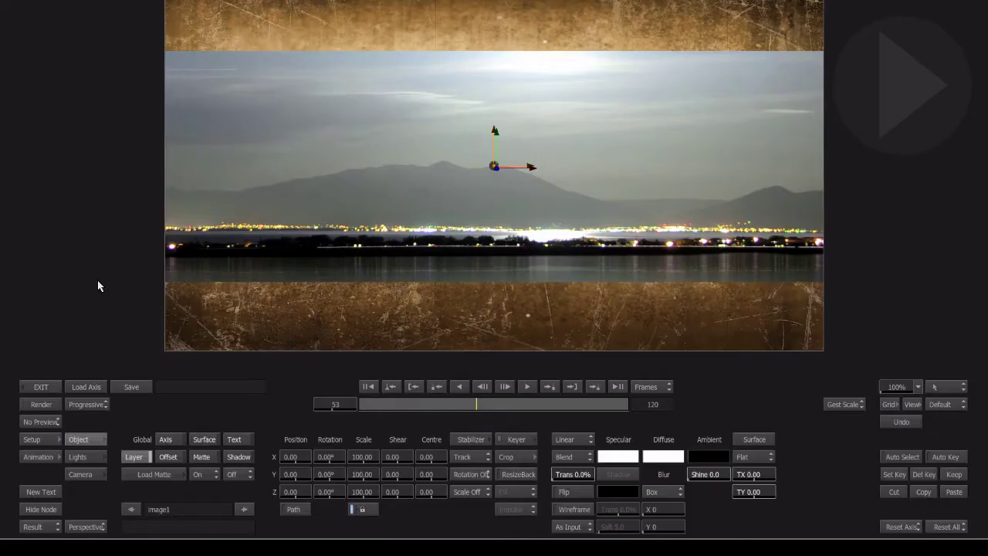
click(202, 457)
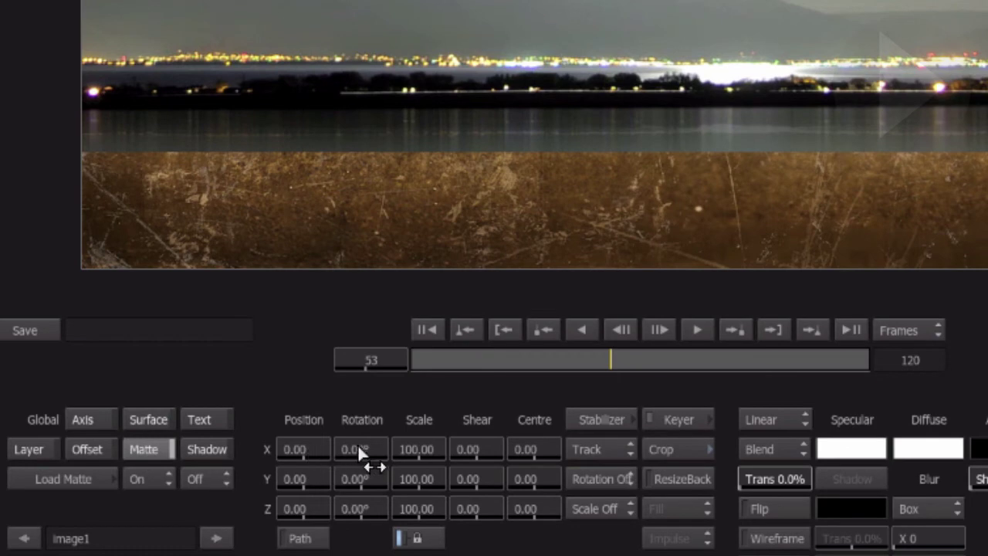
drag(412, 473, 587, 429)
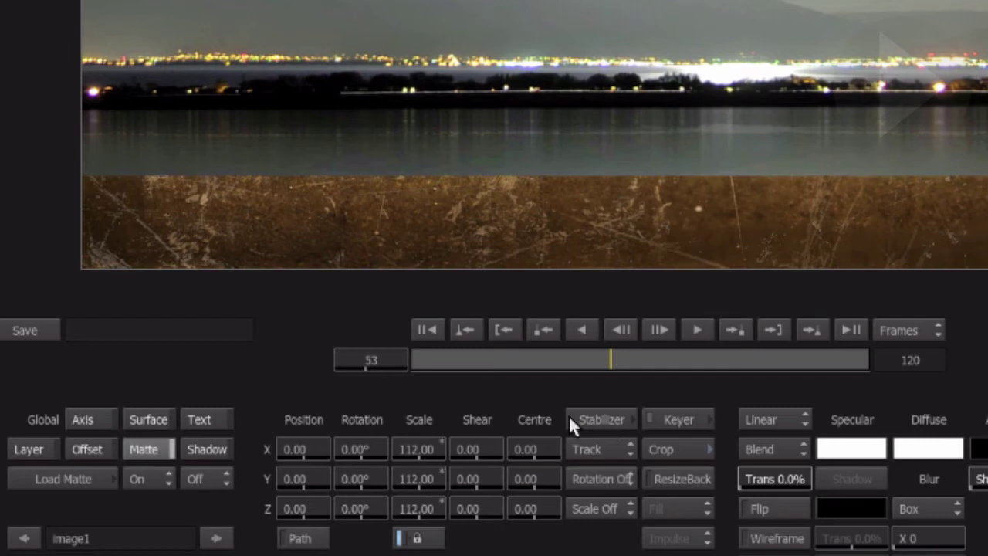
click(213, 477)
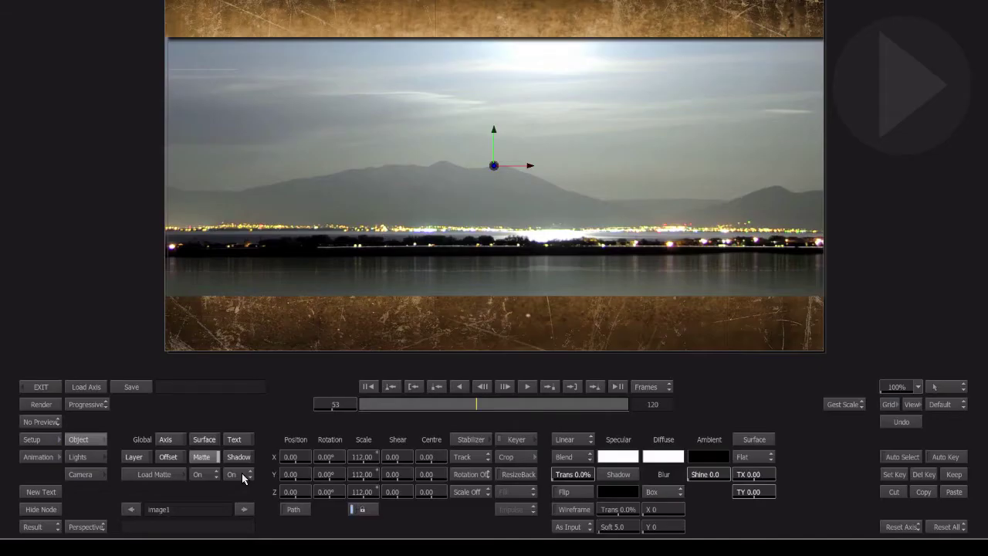
click(238, 457)
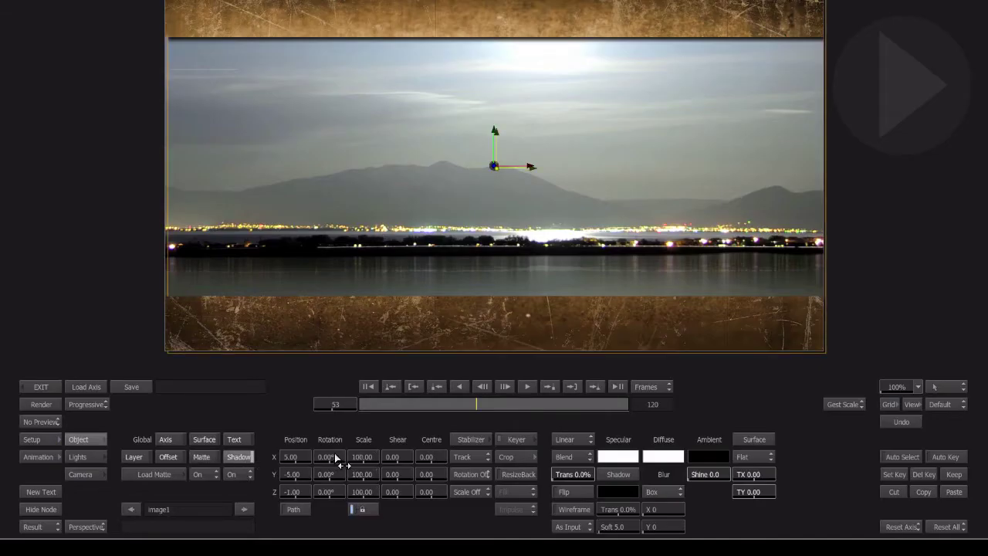
mouse_move(289, 474)
mouse_down()
mouse_move(360, 481)
mouse_move(297, 474)
mouse_up()
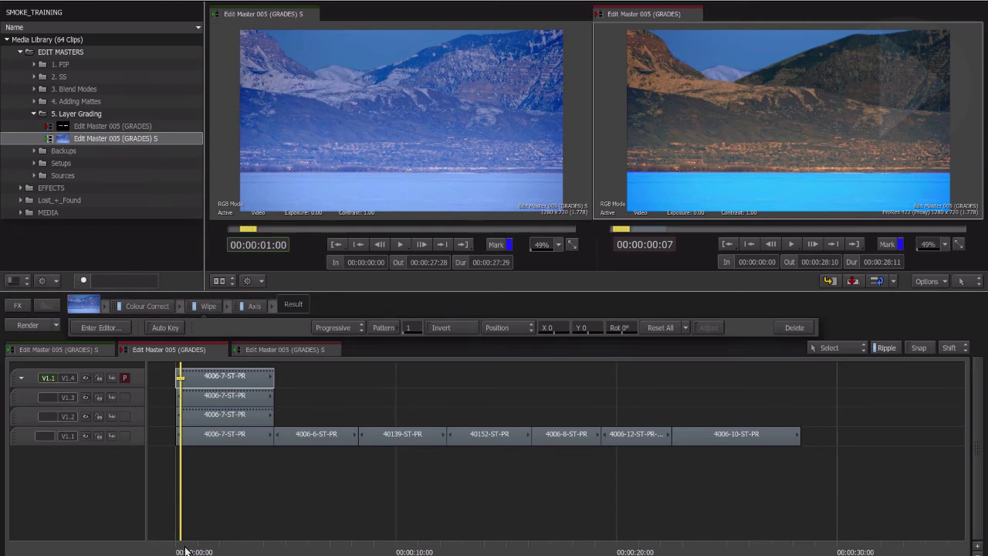
- Duplicate clip 4006-7-ST-PR onto a new V1.2 track in the GRADES S sequence
key(Down)
key(Down)
key(Down)
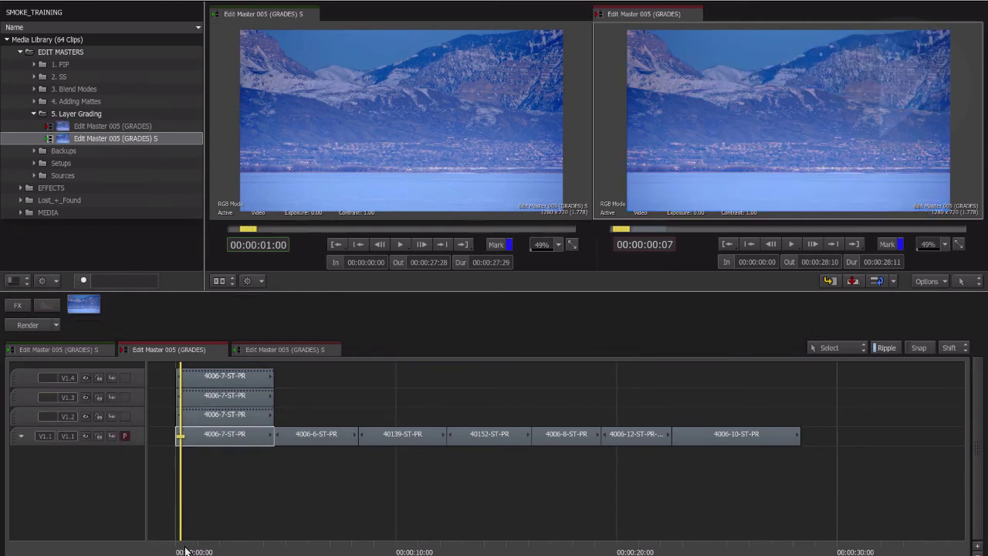
key(Up)
key(Up)
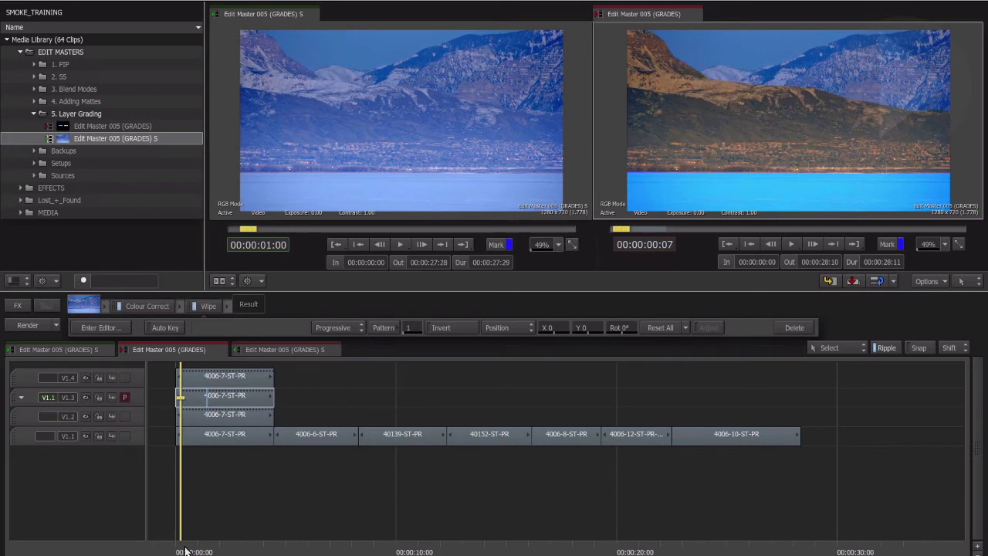
key(Up)
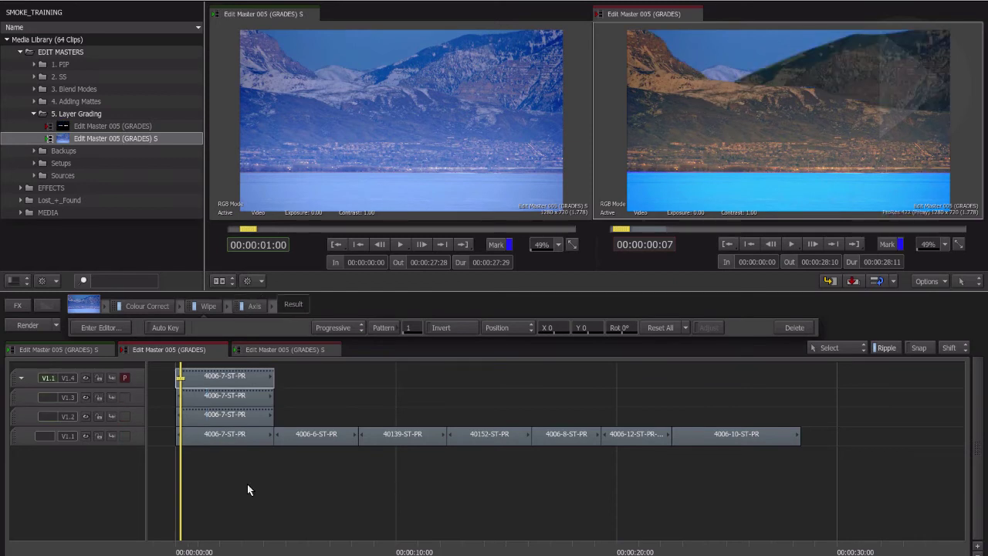
click(271, 348)
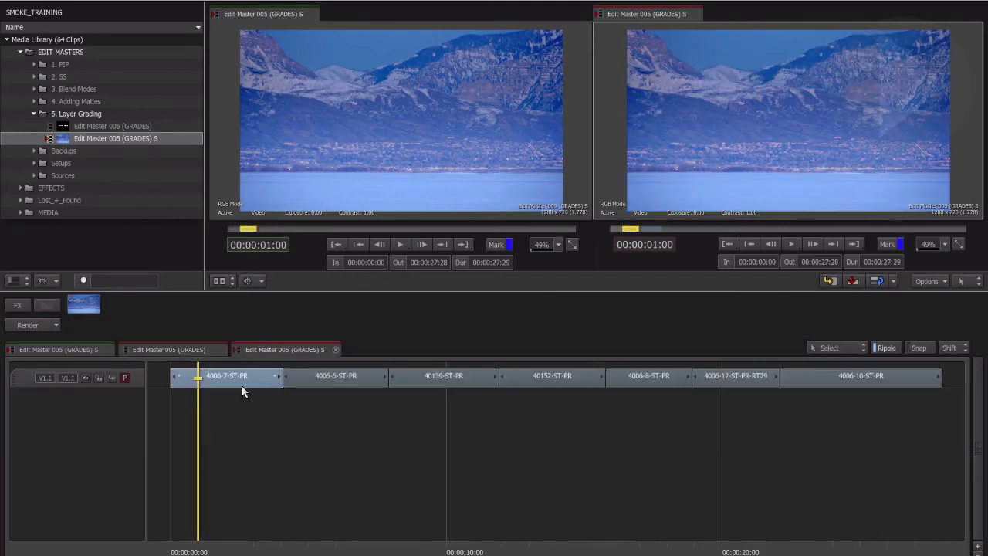
drag(236, 364, 236, 362)
click(232, 376)
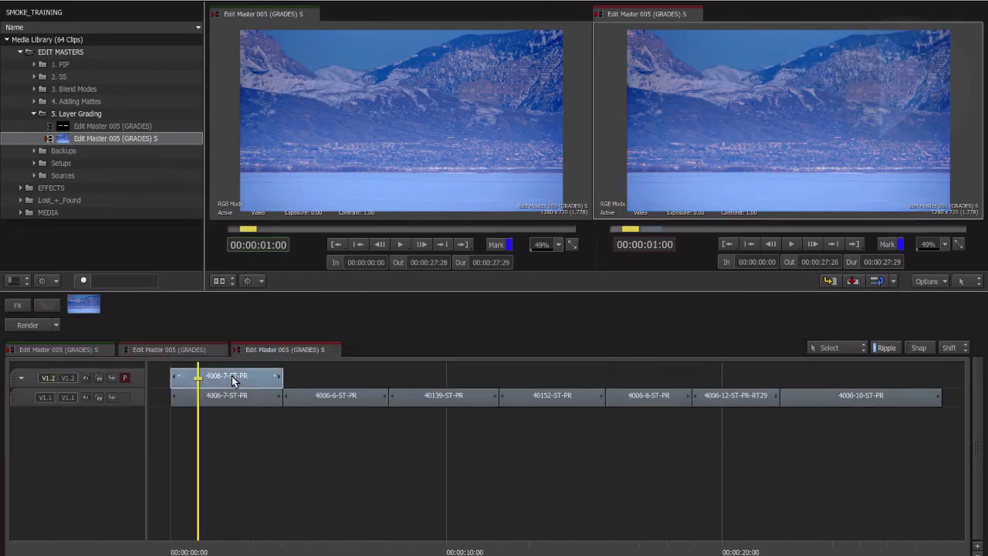
- Add a Colour Correct with saturation raised to 197, followed by a Wipe
key(ctrl+f)
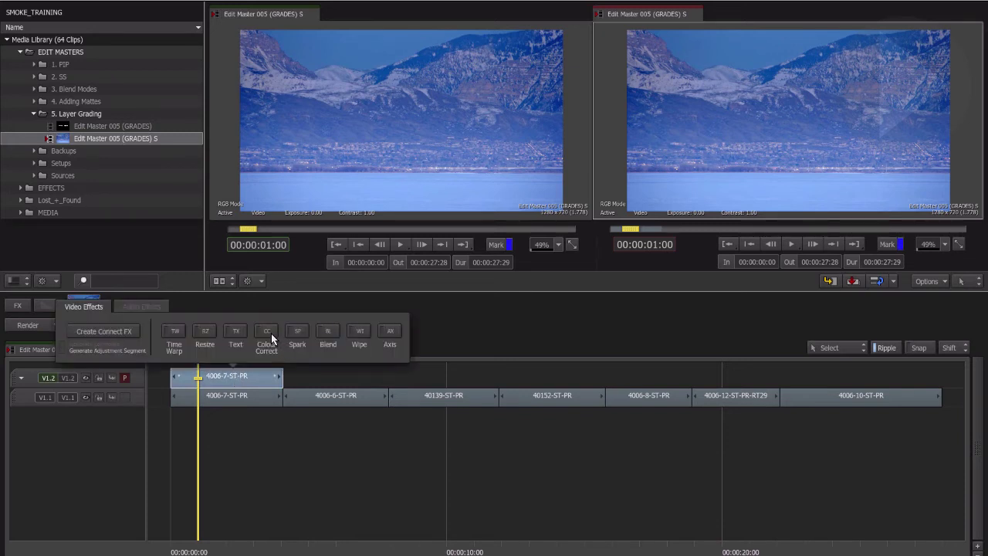
click(268, 333)
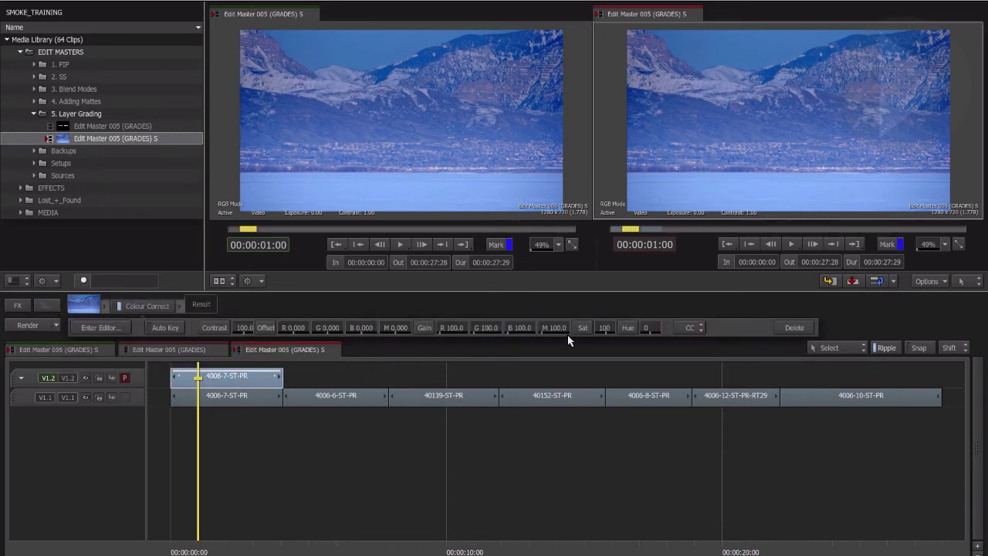
drag(604, 330, 987, 306)
click(18, 307)
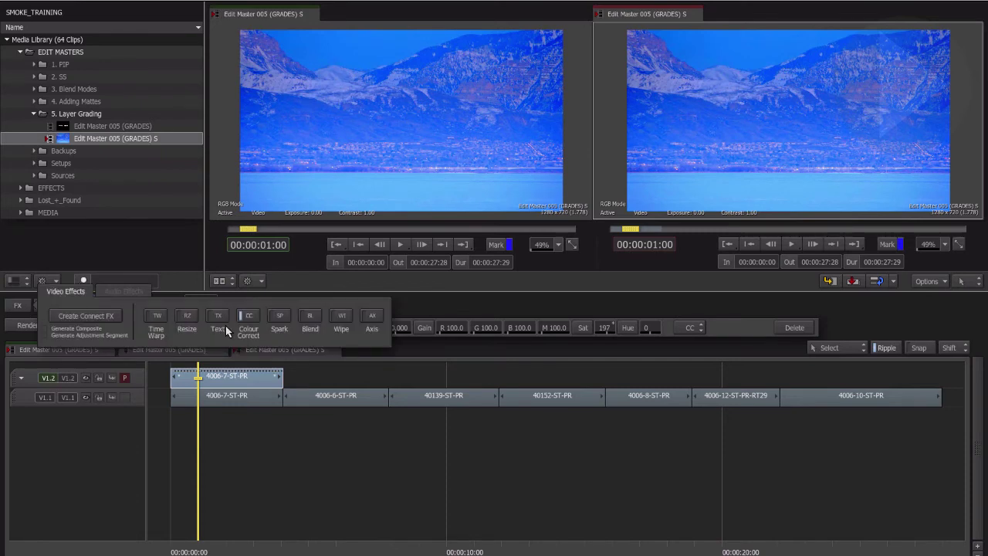
click(342, 316)
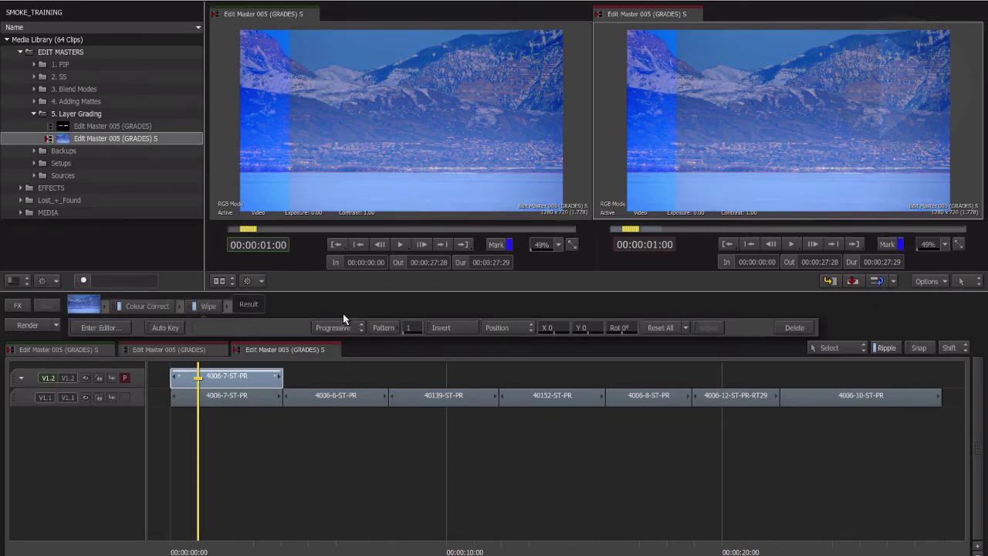
- Delete the Wipe's default horizontal mask
double_click(237, 376)
click(946, 518)
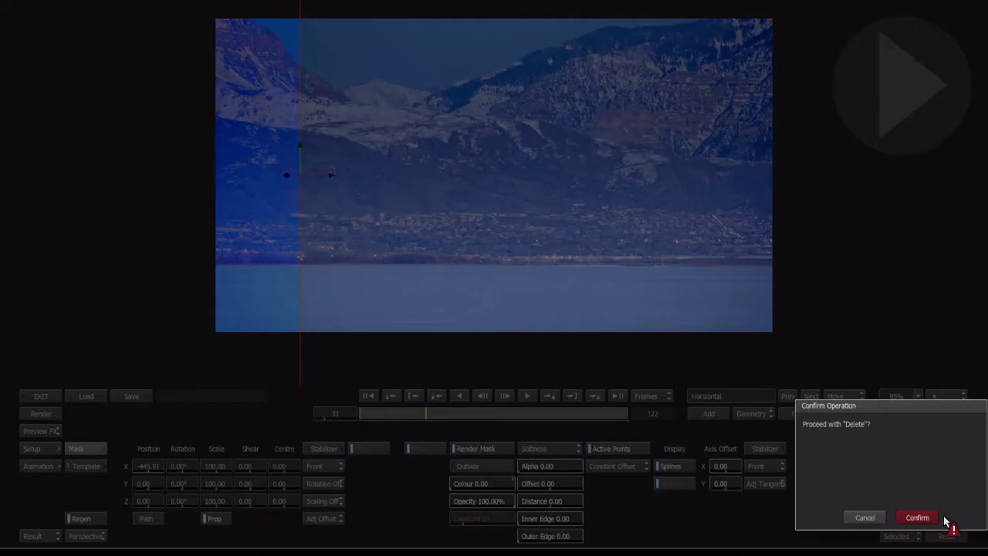
click(918, 519)
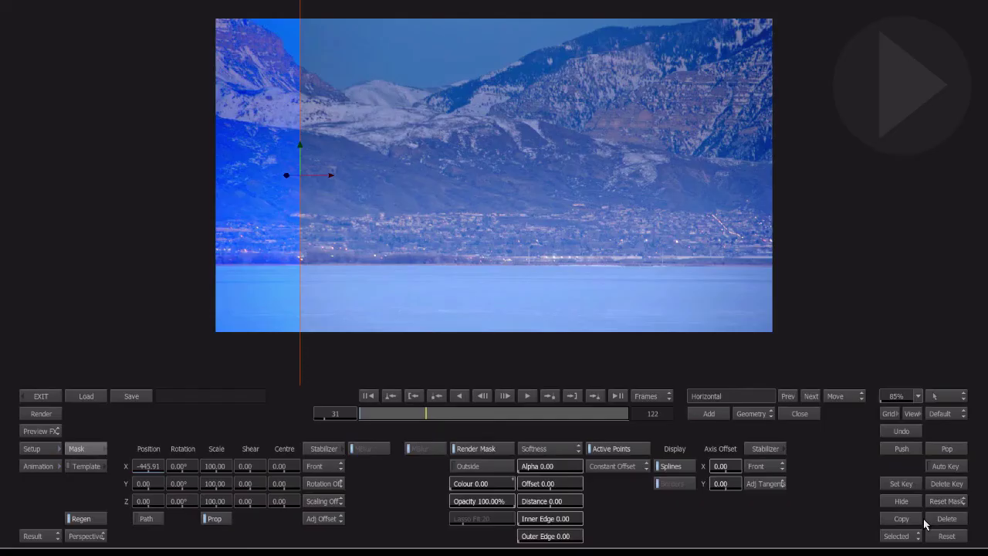
- Draw a closed mask around the lake below the shoreline and set its offset to -5
click(706, 415)
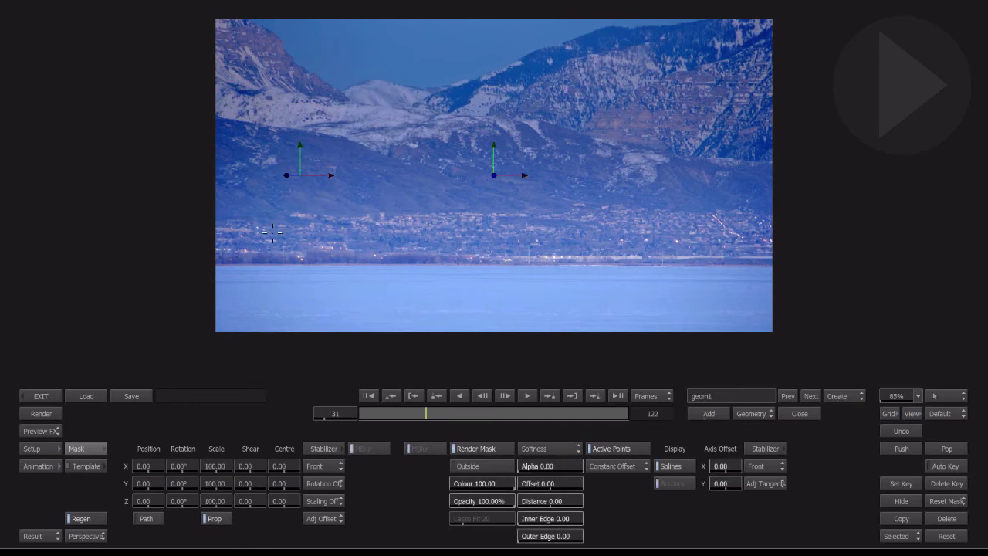
click(206, 264)
click(417, 264)
click(544, 264)
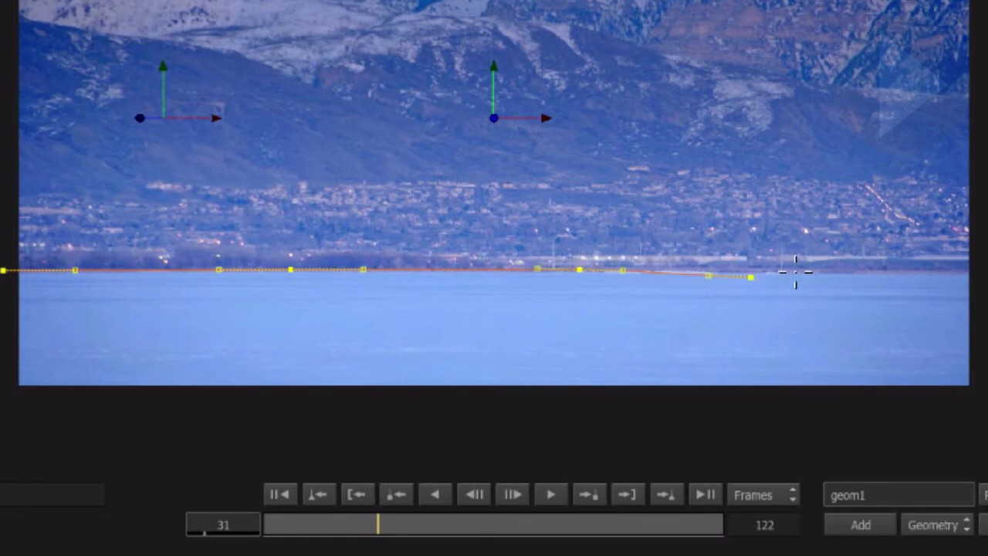
click(828, 273)
click(987, 270)
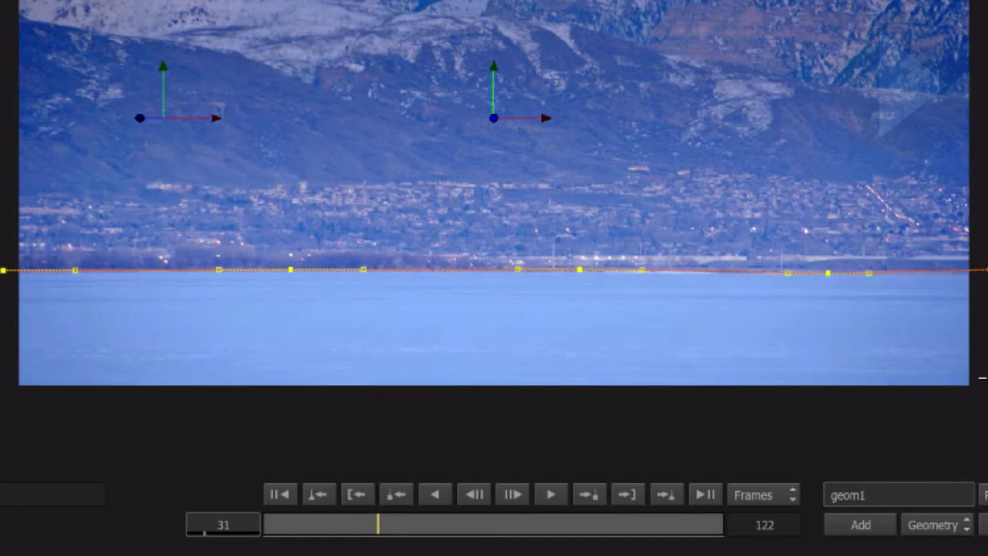
click(987, 407)
click(0, 398)
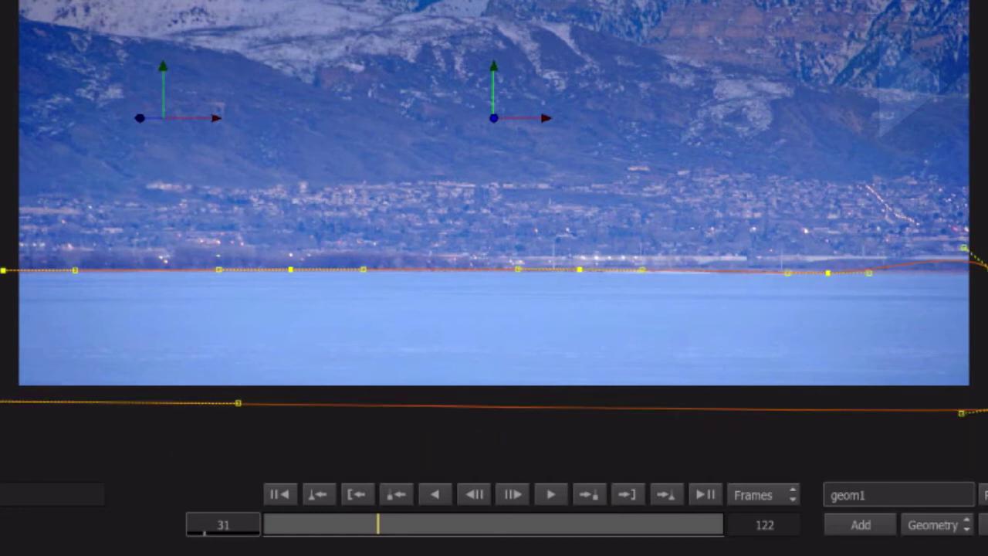
click(3, 269)
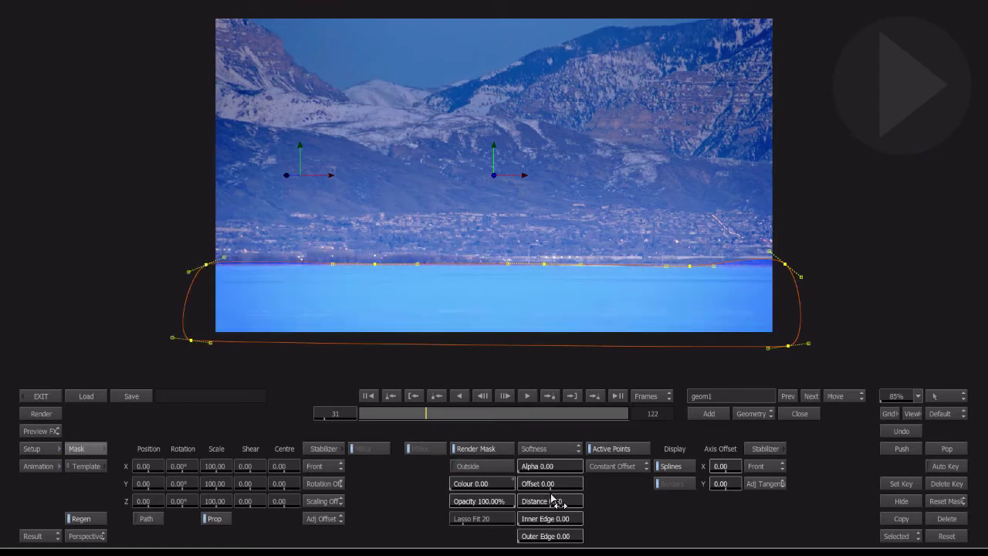
drag(529, 485, 498, 485)
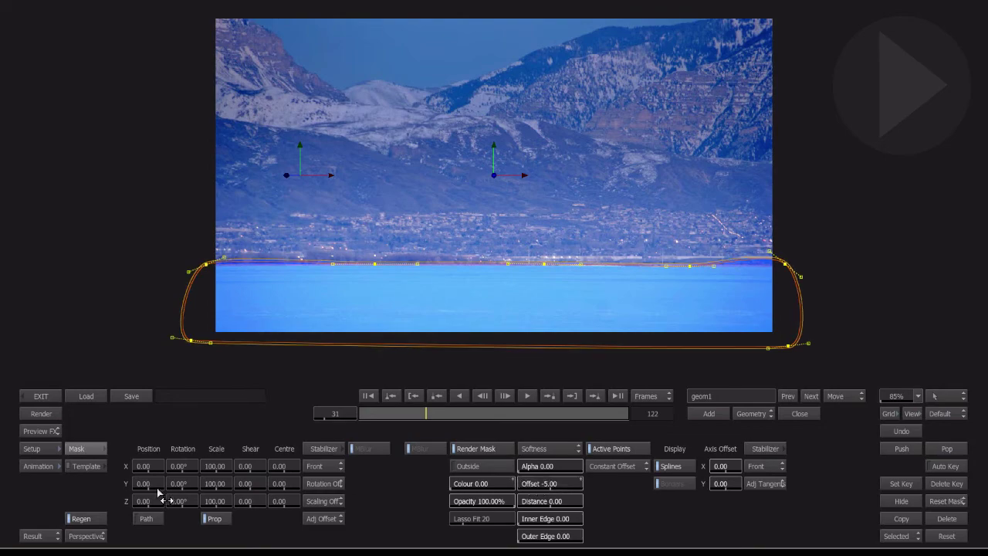
- Leave the mask editor and step through tracks V1.1–V1.4 of Edit Master 005 (GRADES)
click(46, 395)
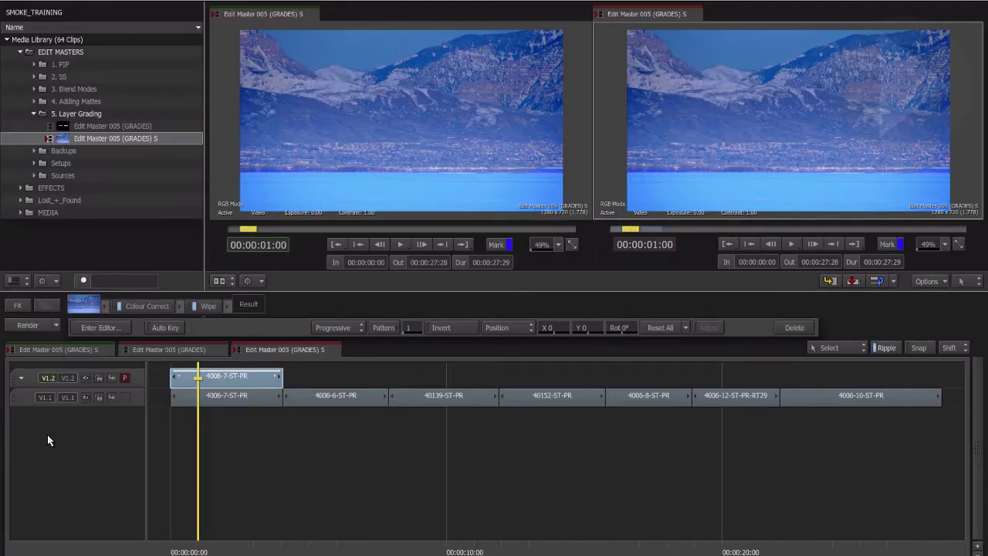
click(169, 349)
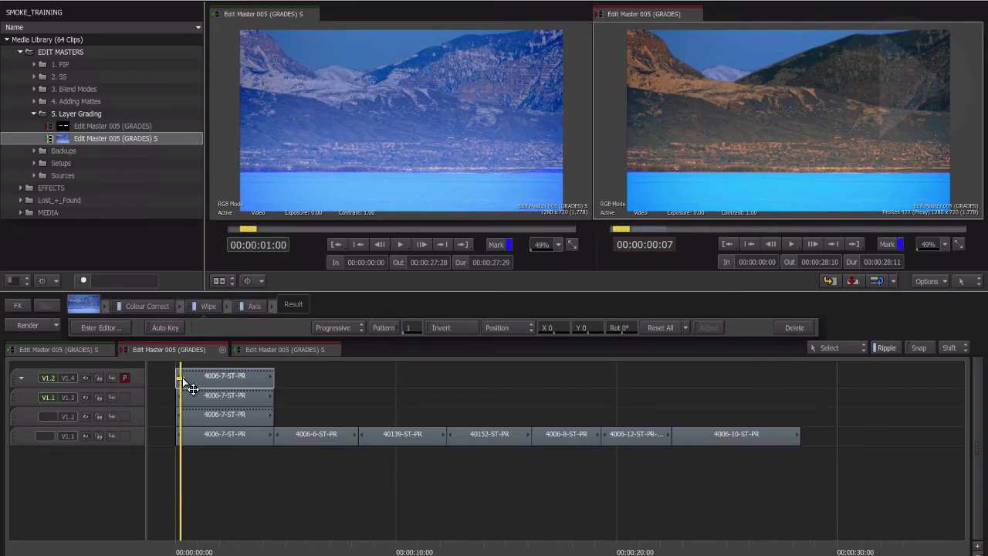
key(Down)
key(Down)
key(Down)
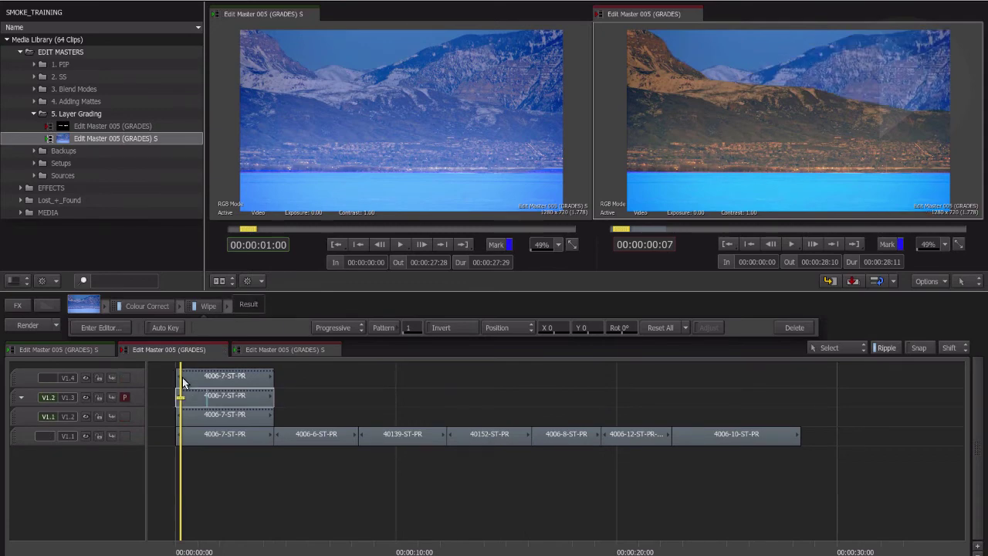
key(Up)
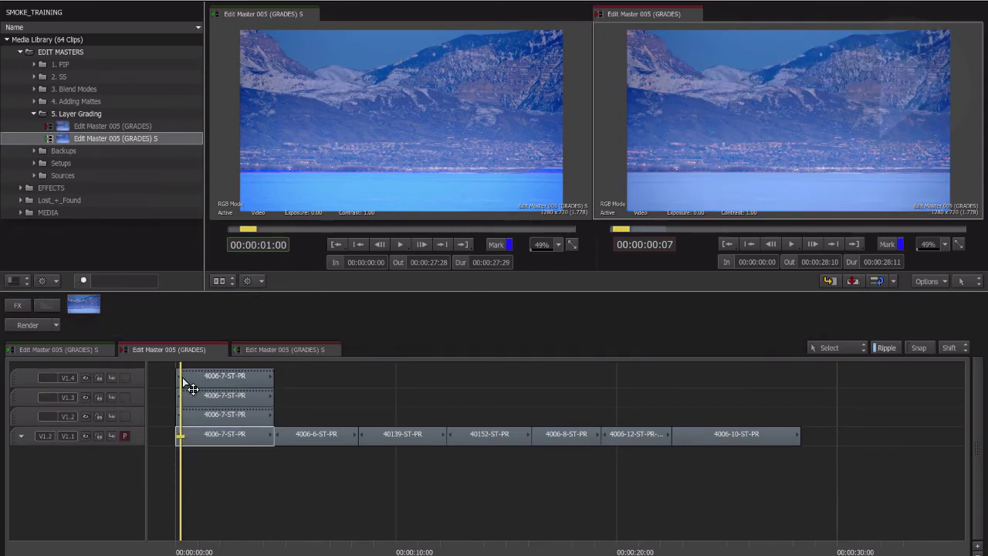
key(Up)
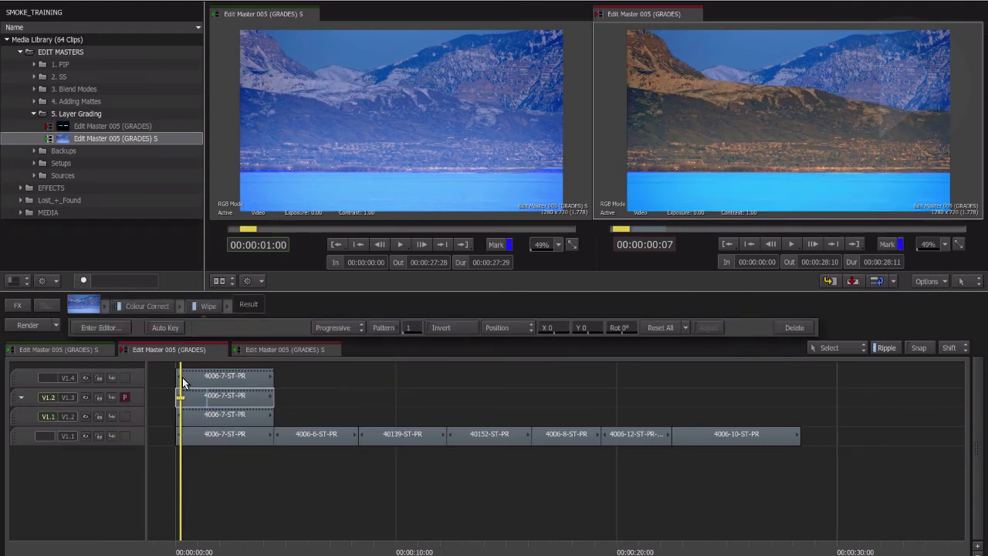
key(Up)
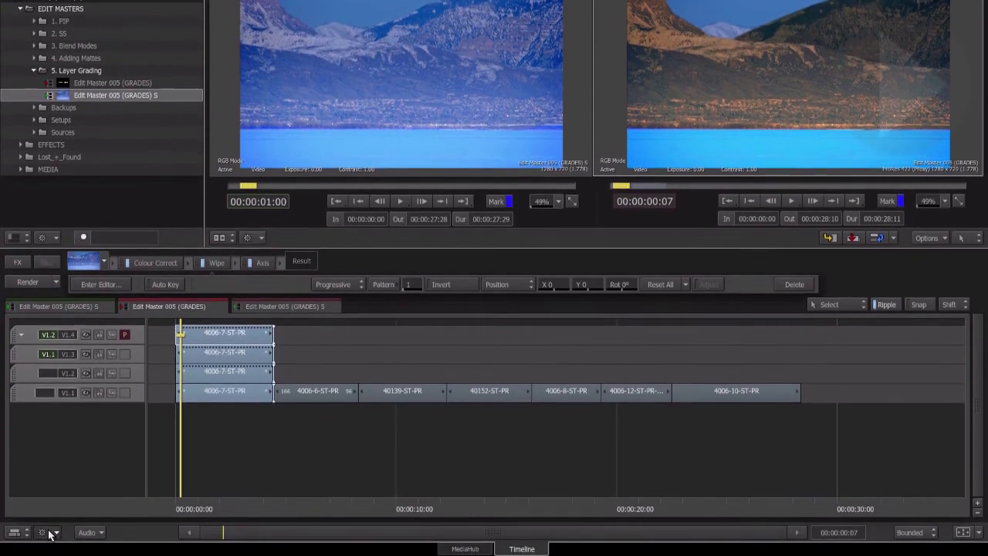
- Nest the four graded layers with Contain Selection and inspect the container's layers
right_click(34, 383)
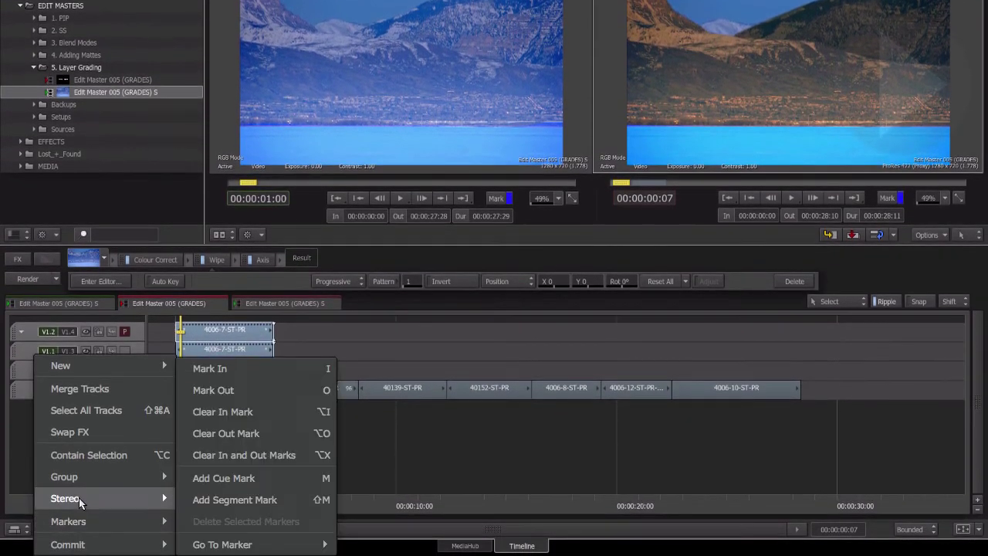
click(116, 455)
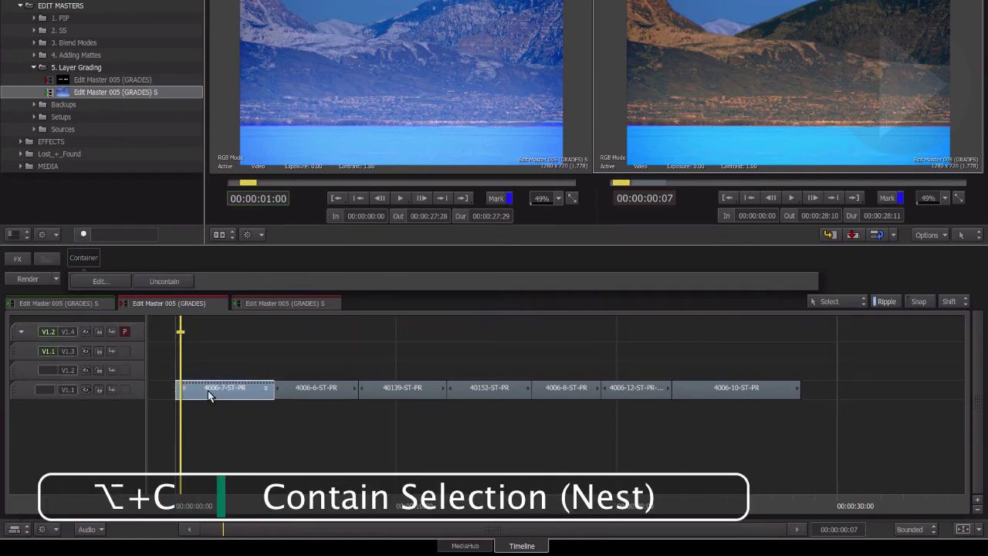
double_click(208, 391)
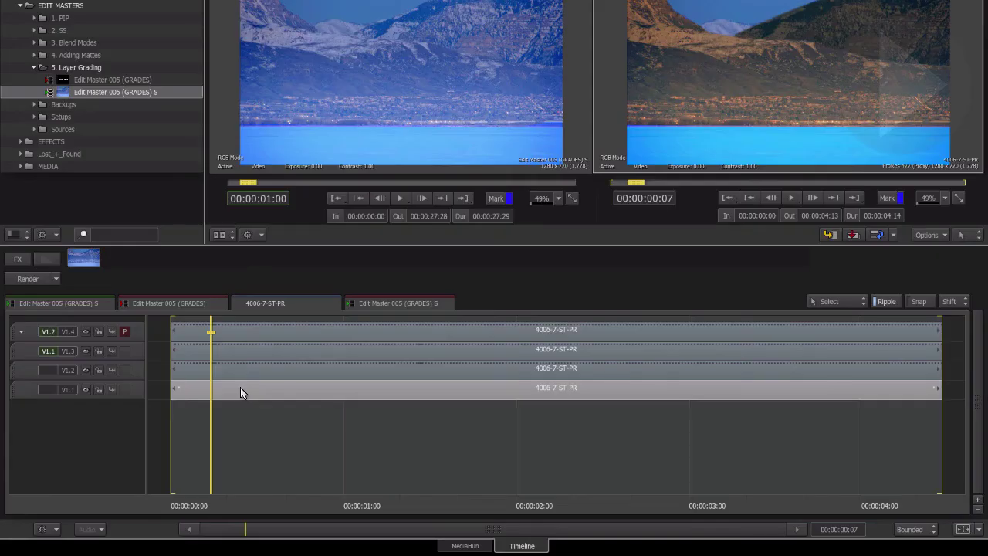
click(187, 304)
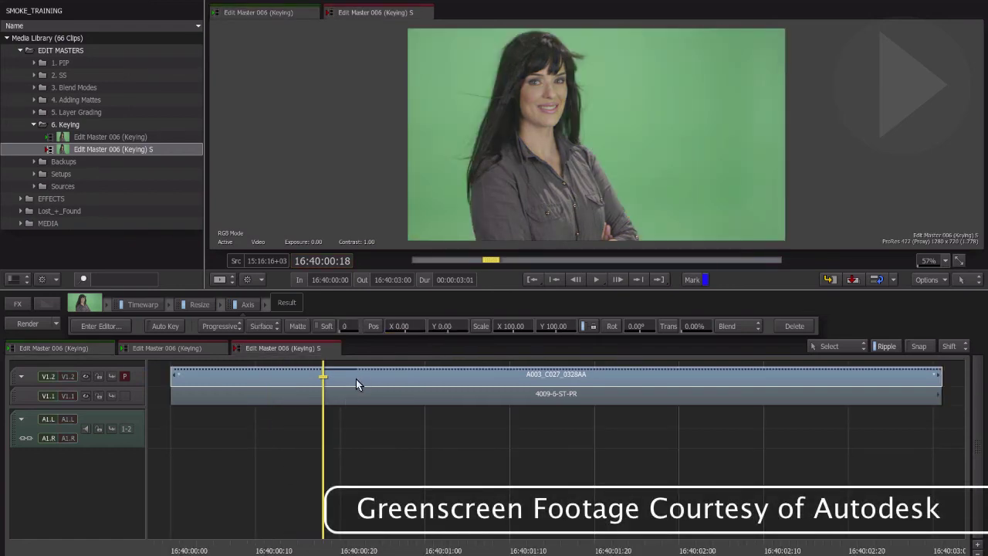
- Take the green-screen clip into Action through FX > Axis and bring up its keyer
click(356, 379)
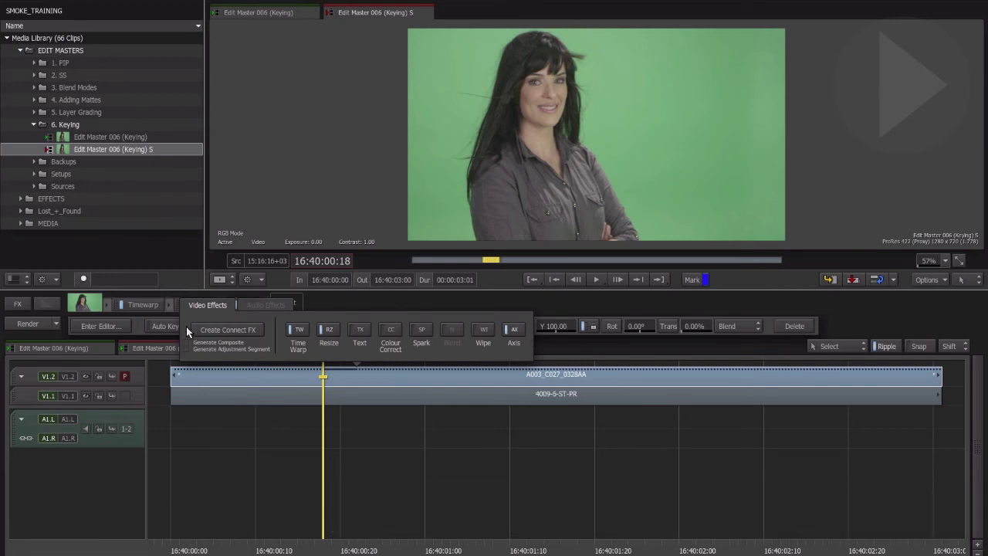
click(111, 325)
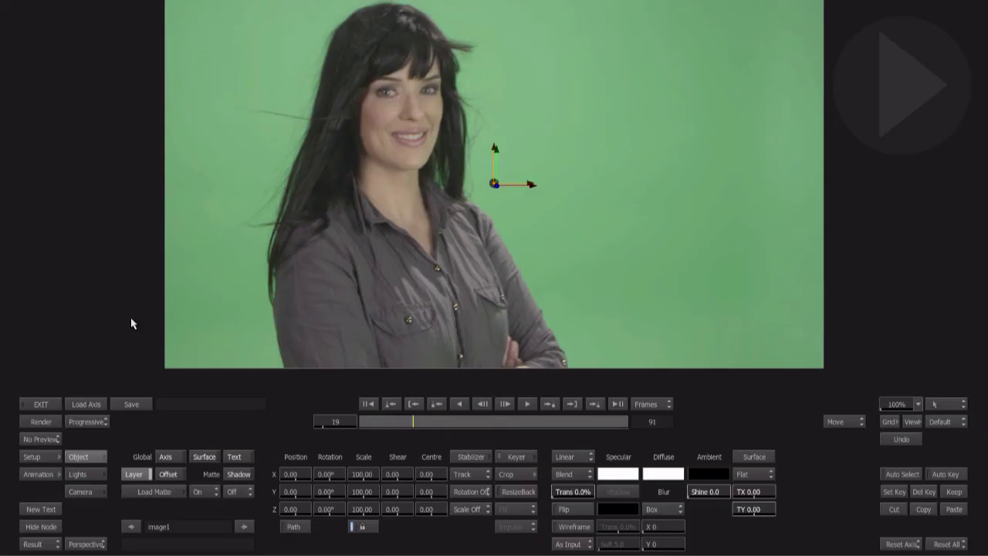
click(520, 457)
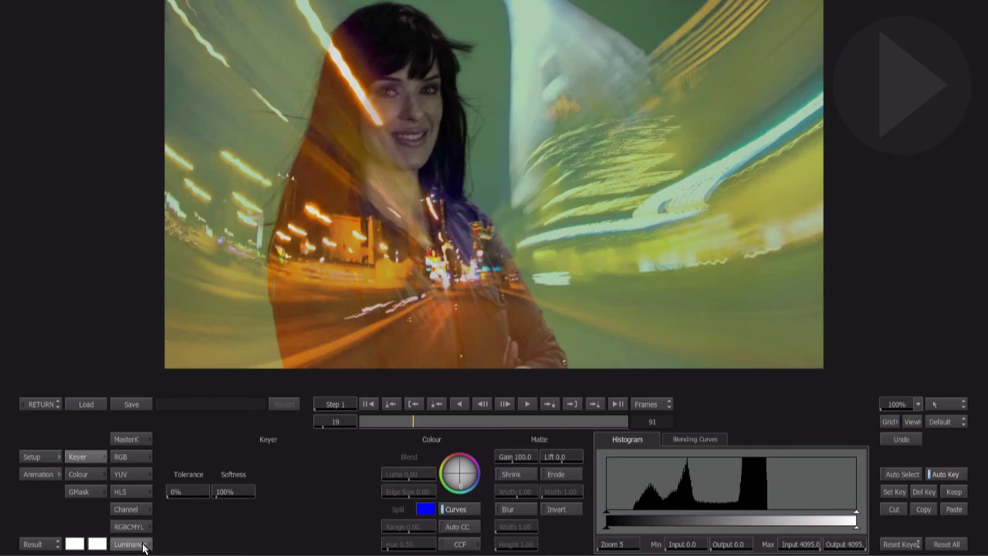
- Choose the MasterK keyer and sample the green backdrop twice as the key colour
click(143, 440)
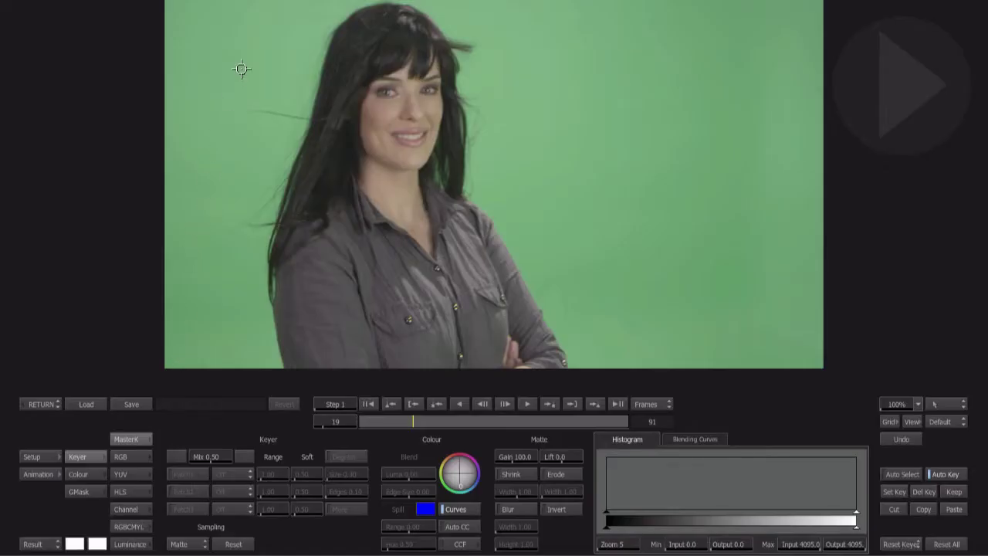
click(243, 38)
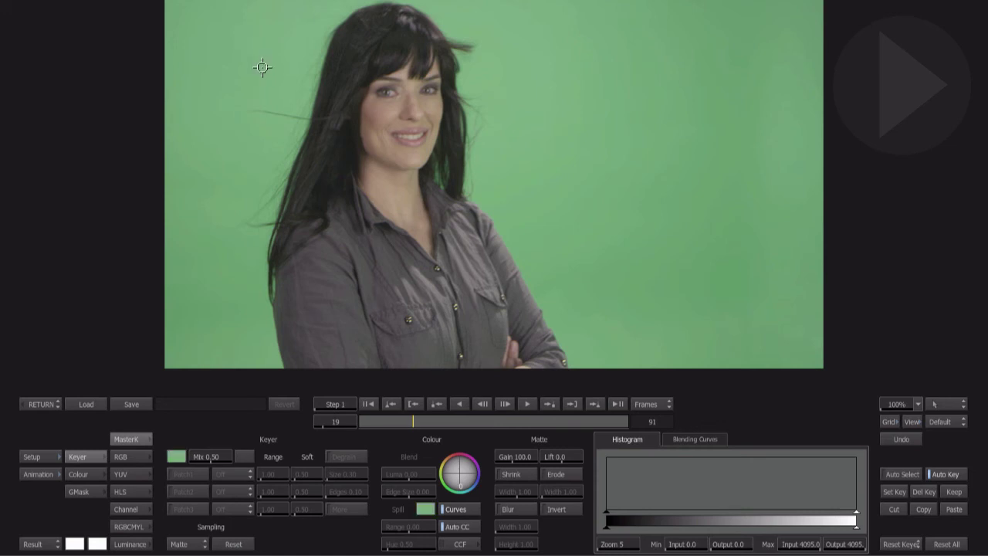
click(263, 67)
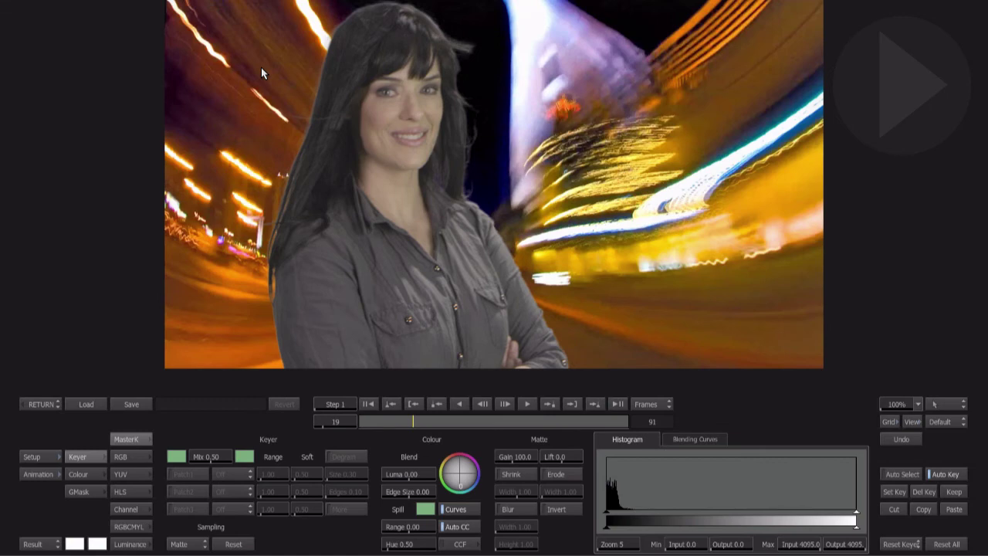
- Cycle the Front, Back, Matte and Result views (F1–F4), finishing on the F3 Matte view
key(F1)
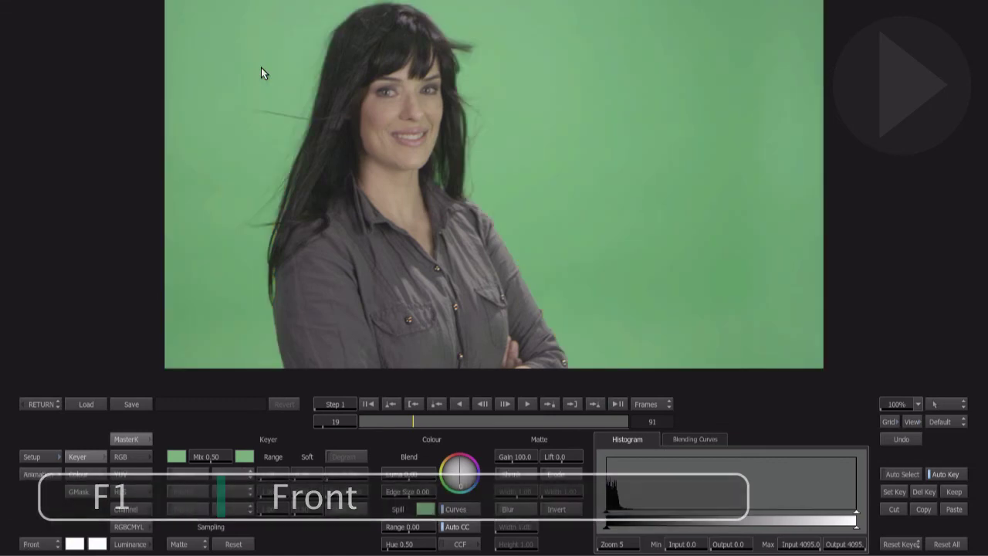
key(F2)
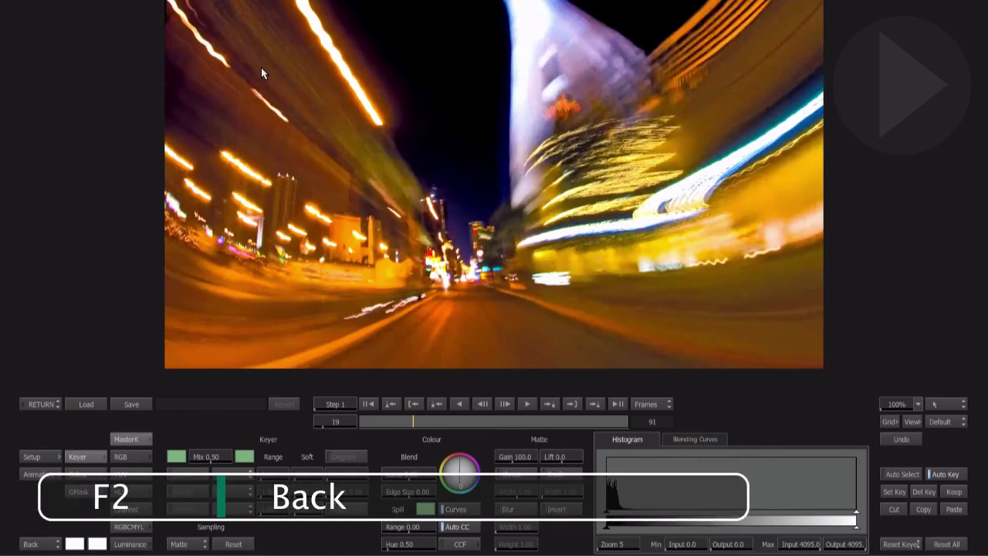
key(F3)
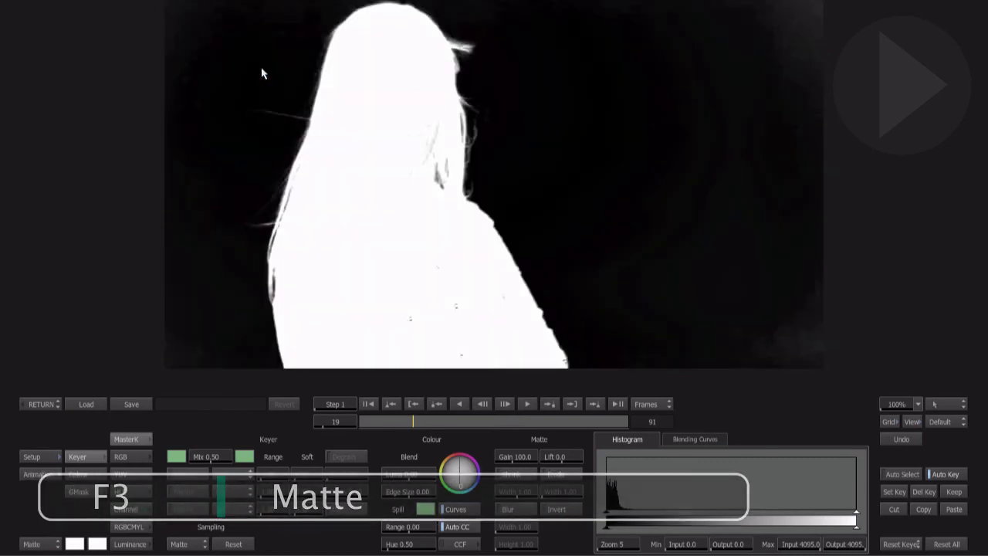
key(F4)
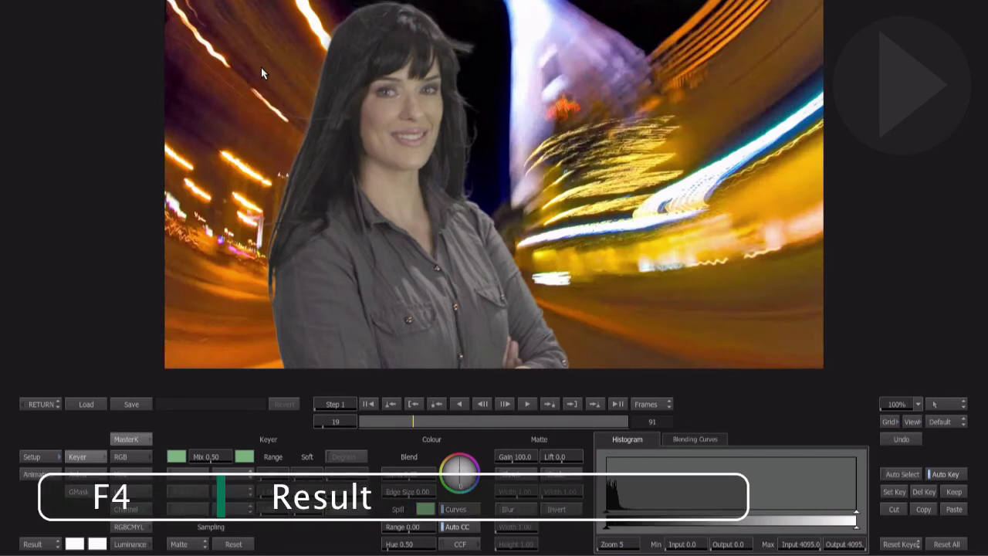
key(F3)
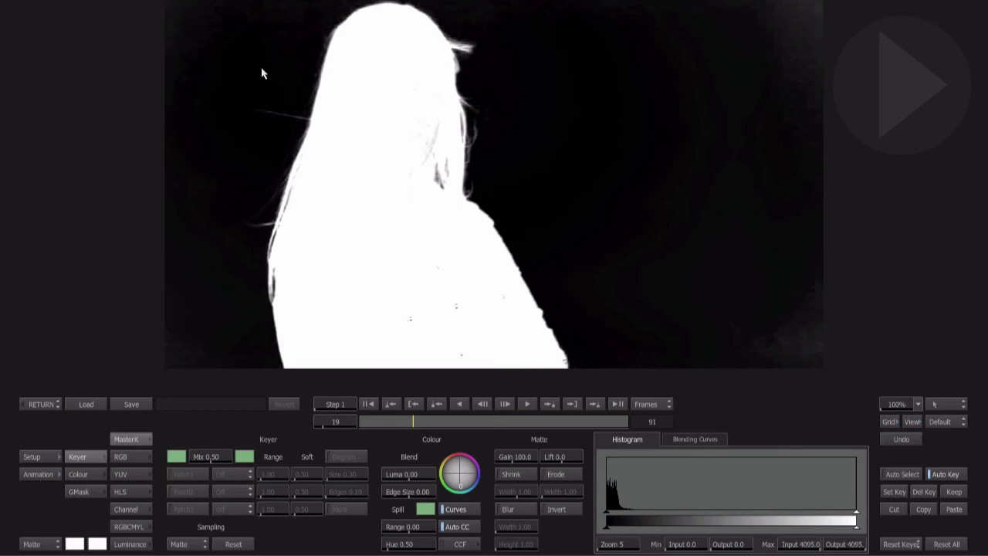
key(F4)
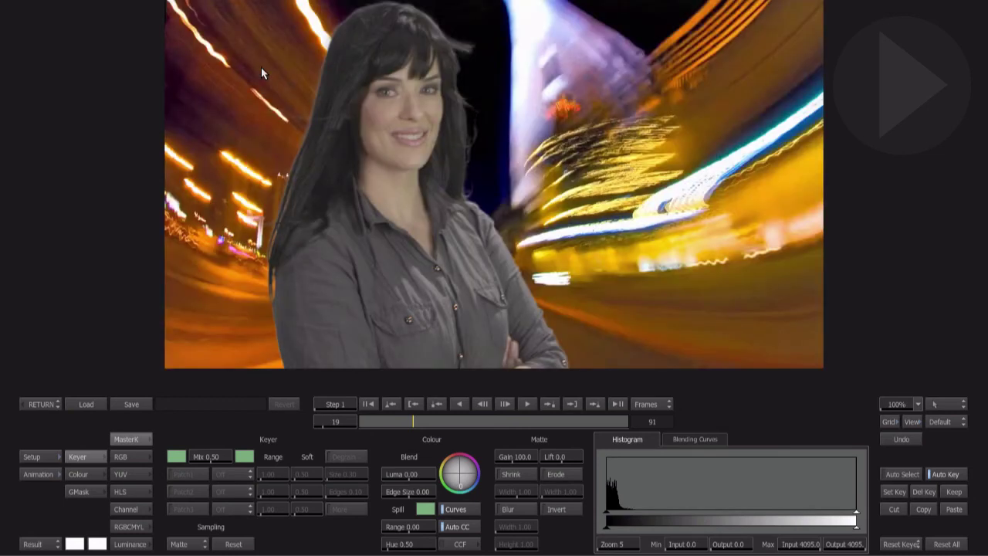
key(F3)
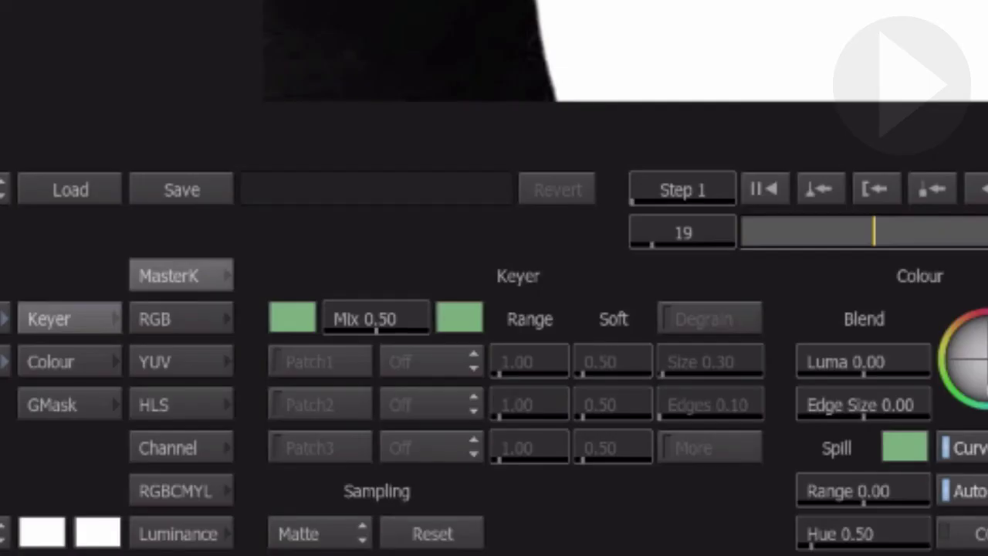
- Switch keyer sampling to Patch1 in White mode with Range 1.37 and Soft 1.50
click(348, 536)
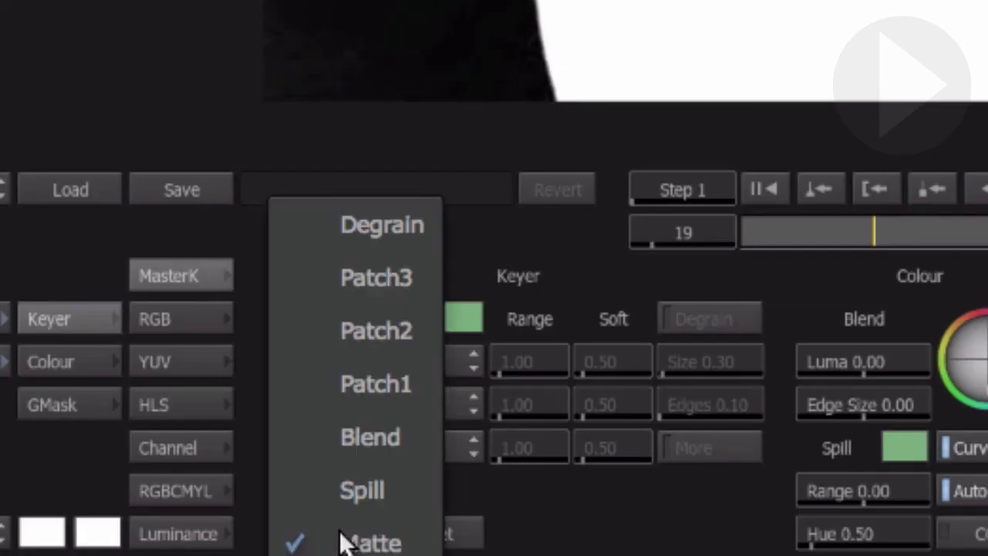
click(377, 384)
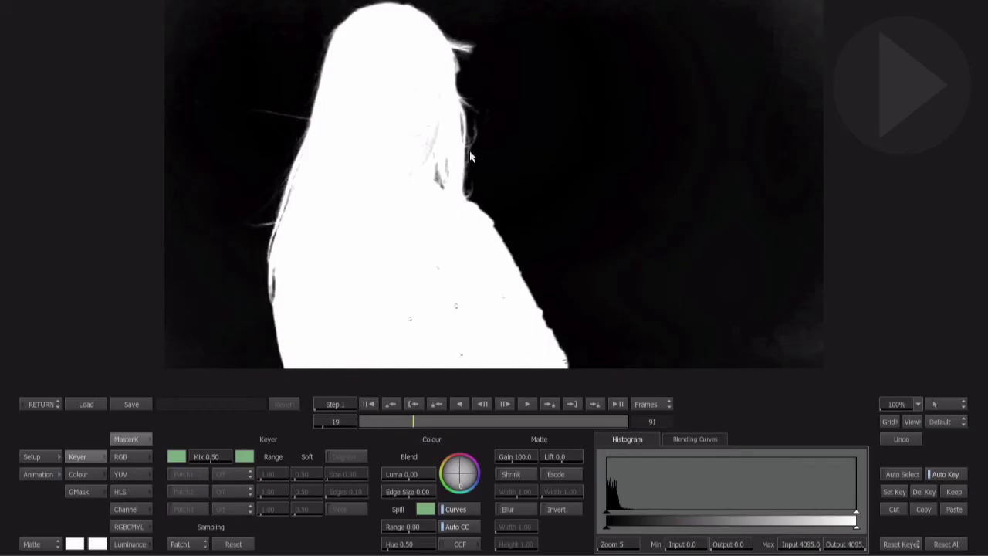
key(super+plus)
key(super+plus)
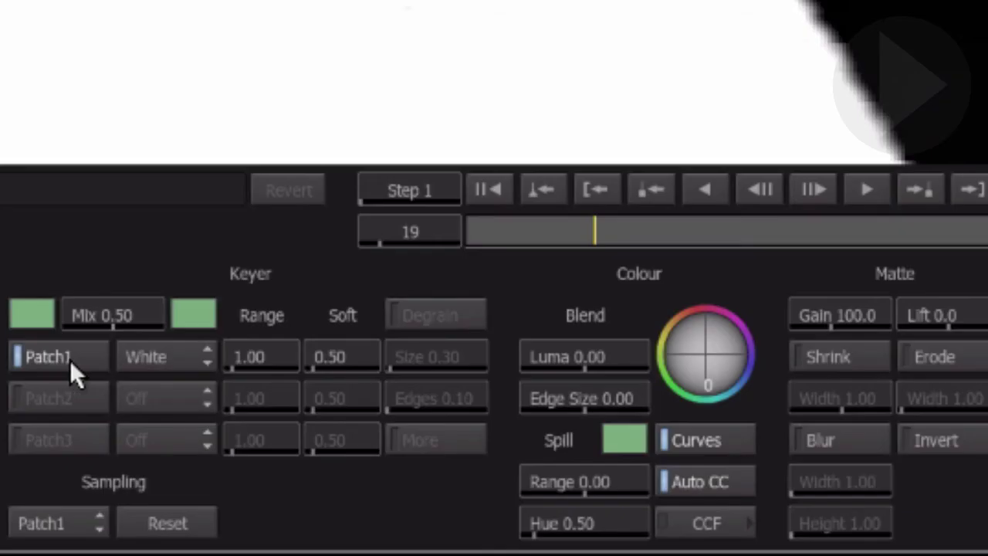
click(191, 365)
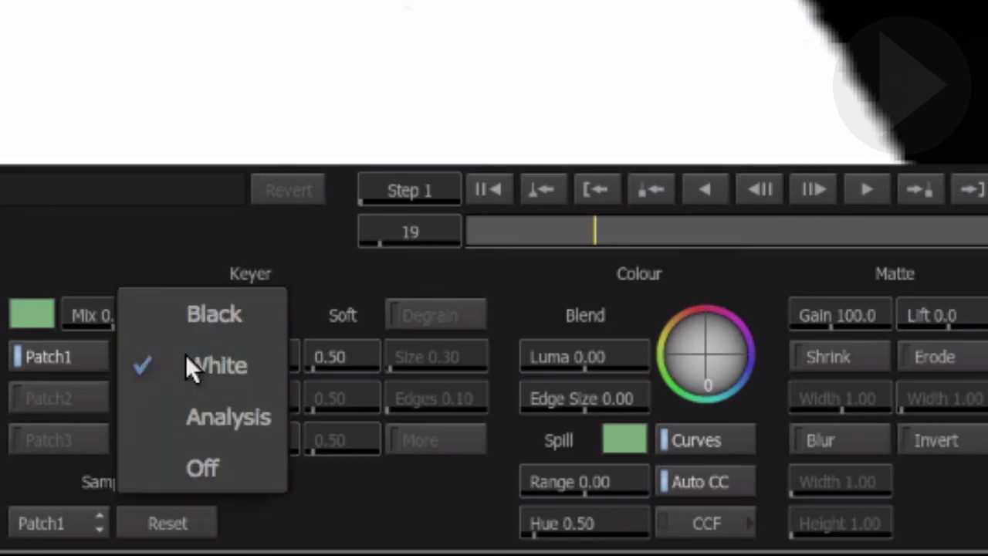
click(57, 355)
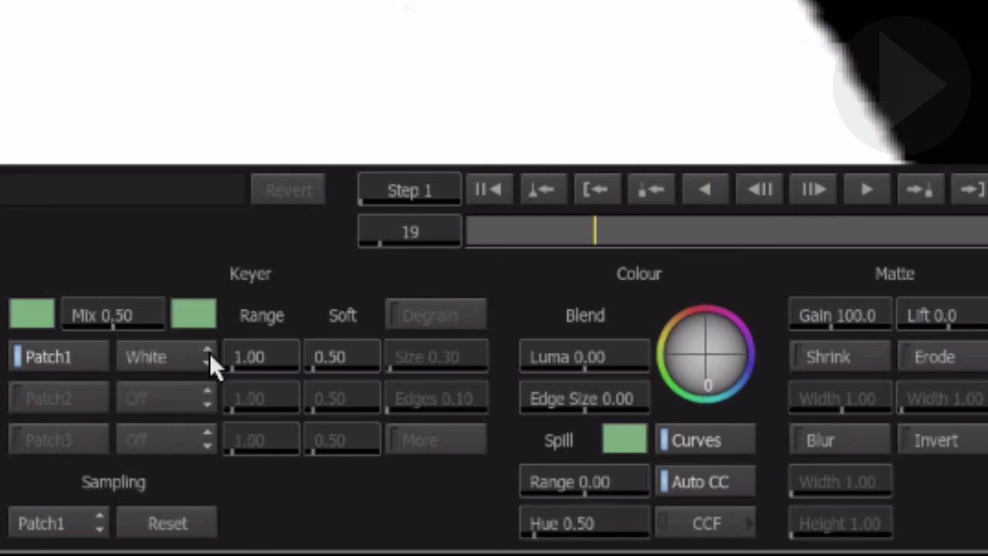
drag(247, 358, 965, 356)
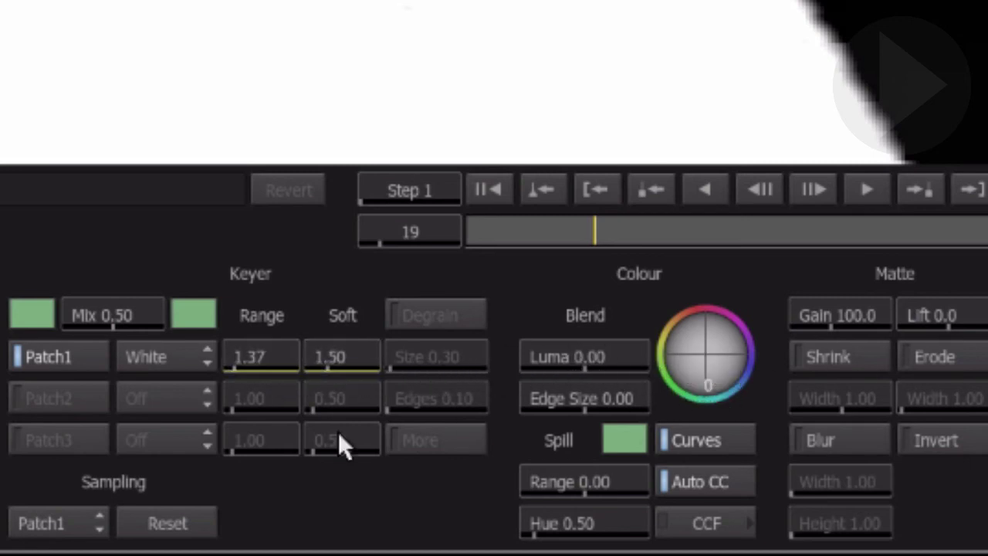
click(68, 517)
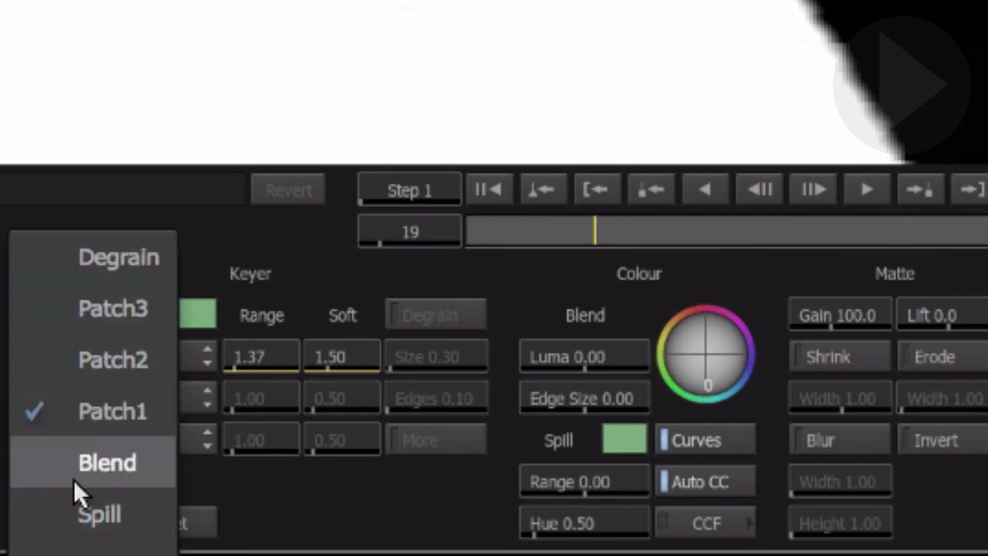
click(230, 499)
key(super+minus)
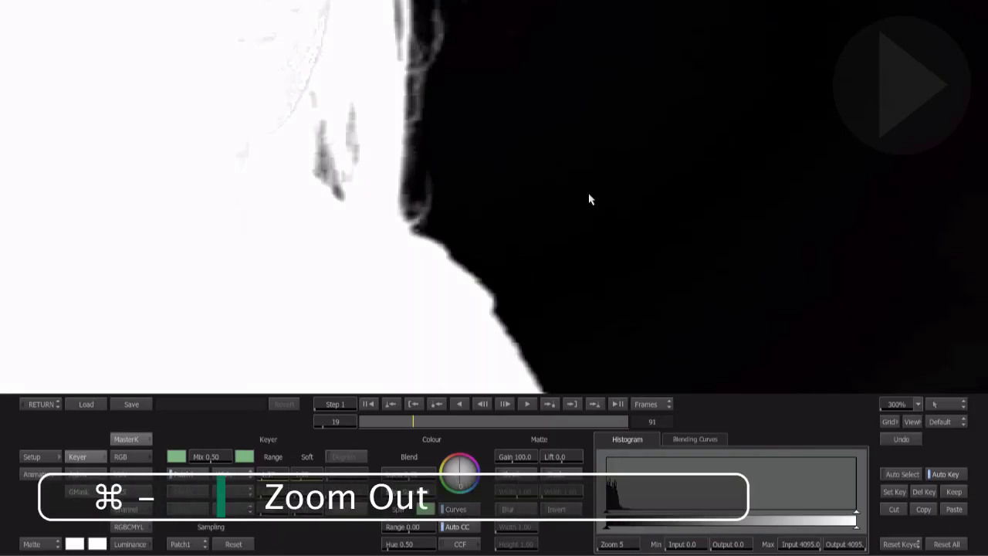
- Draw a closed curved garbage mask geom1 over the right side, with Colour 0 and Offset 53
key(super+minus)
key(super+minus)
key(super+minus)
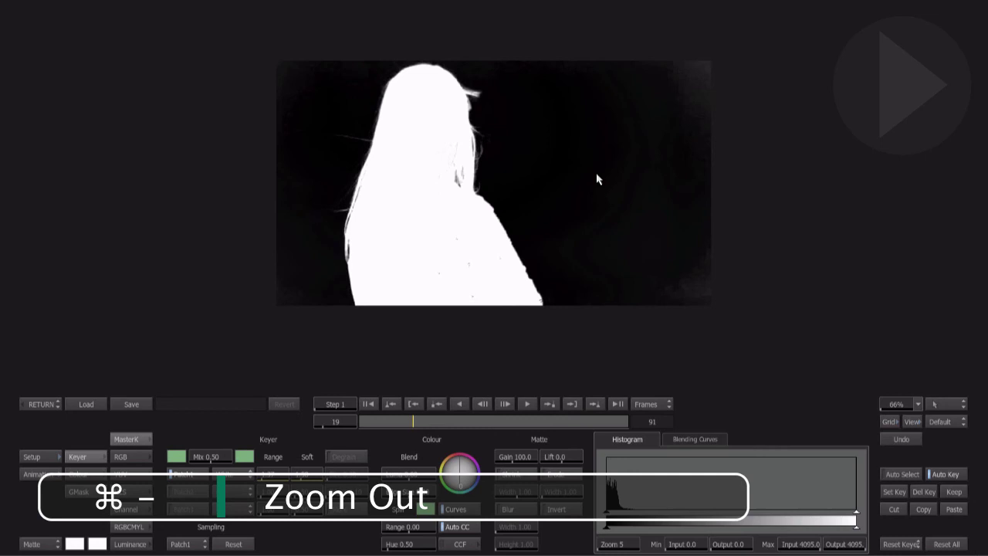
click(103, 490)
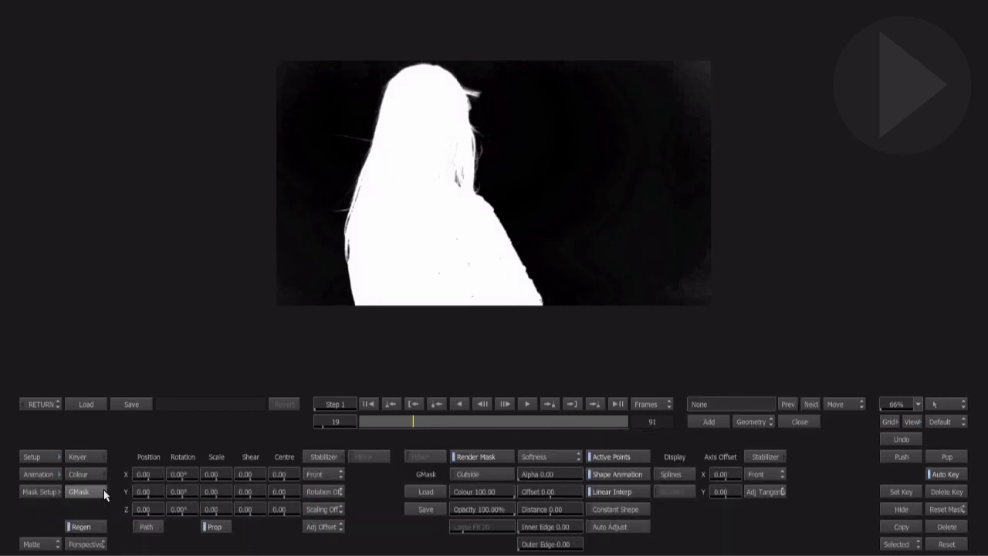
click(695, 420)
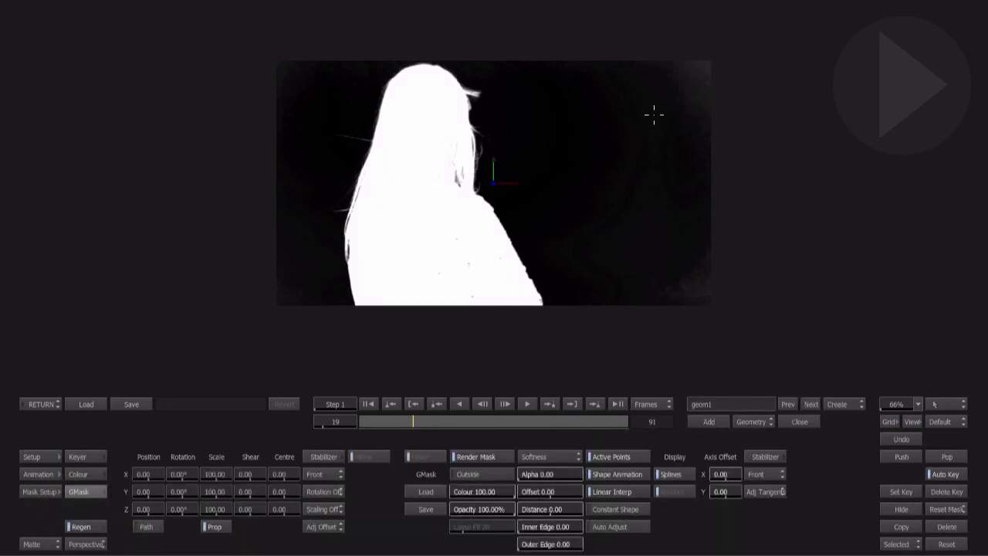
click(516, 39)
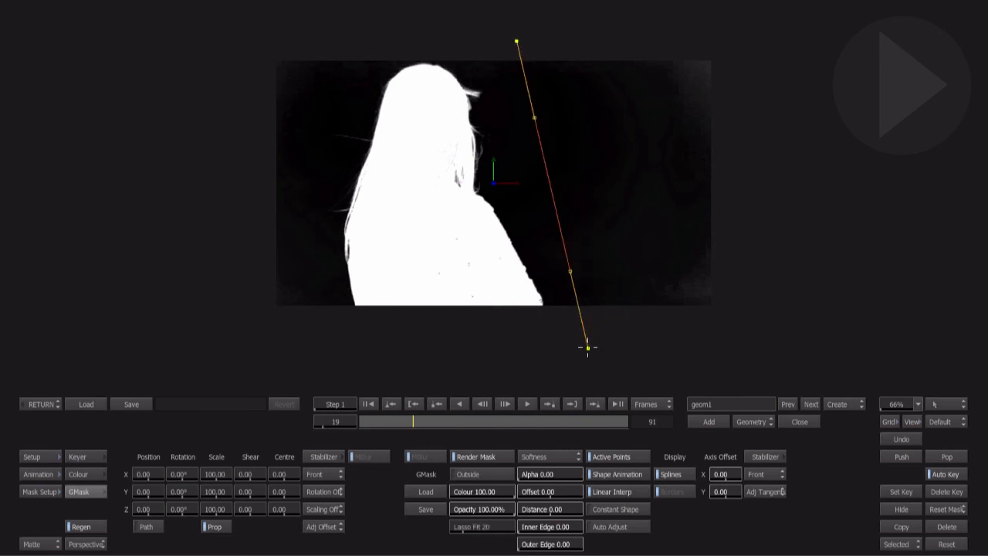
drag(588, 349, 612, 379)
click(748, 339)
drag(756, 339, 773, 301)
click(728, 31)
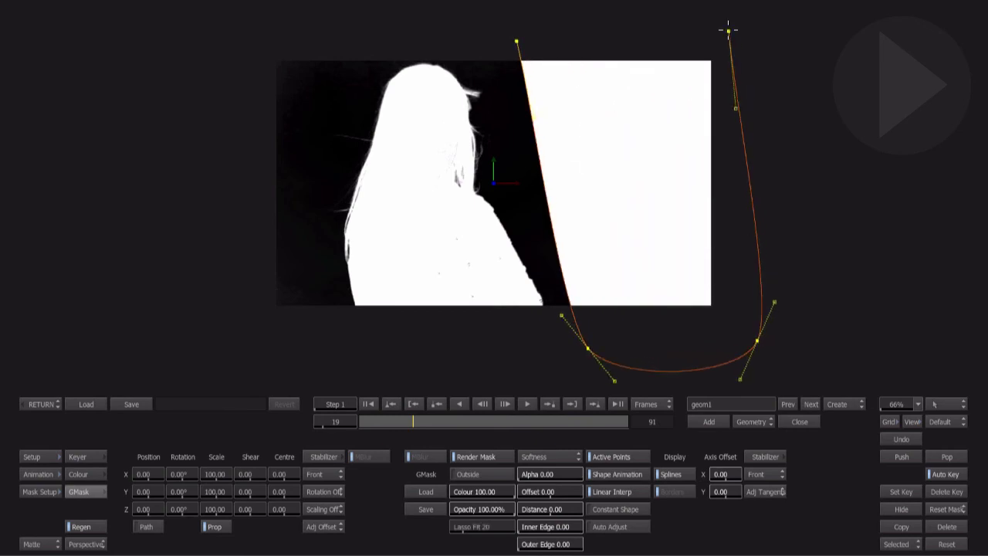
click(517, 38)
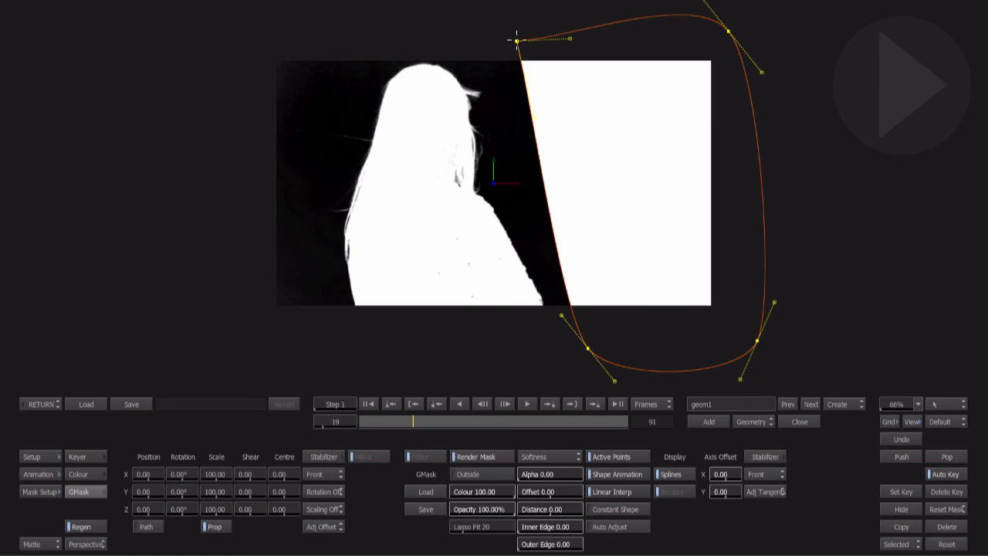
drag(517, 38, 517, 40)
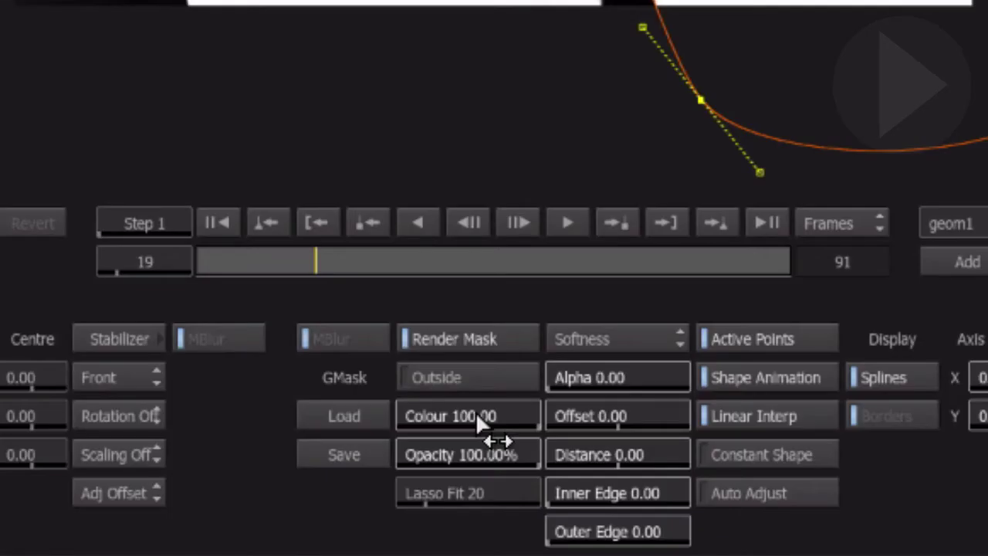
drag(479, 417, 4, 397)
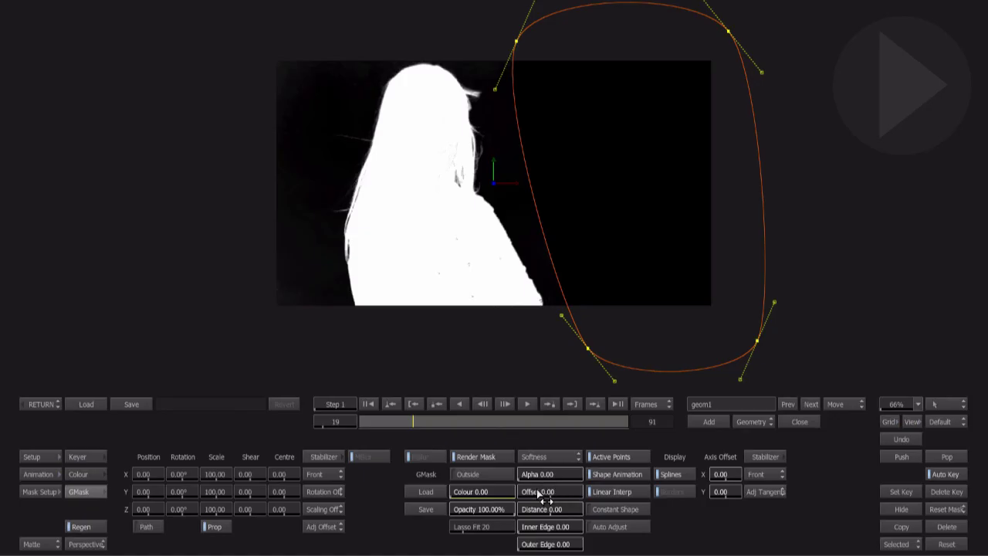
drag(592, 413, 987, 327)
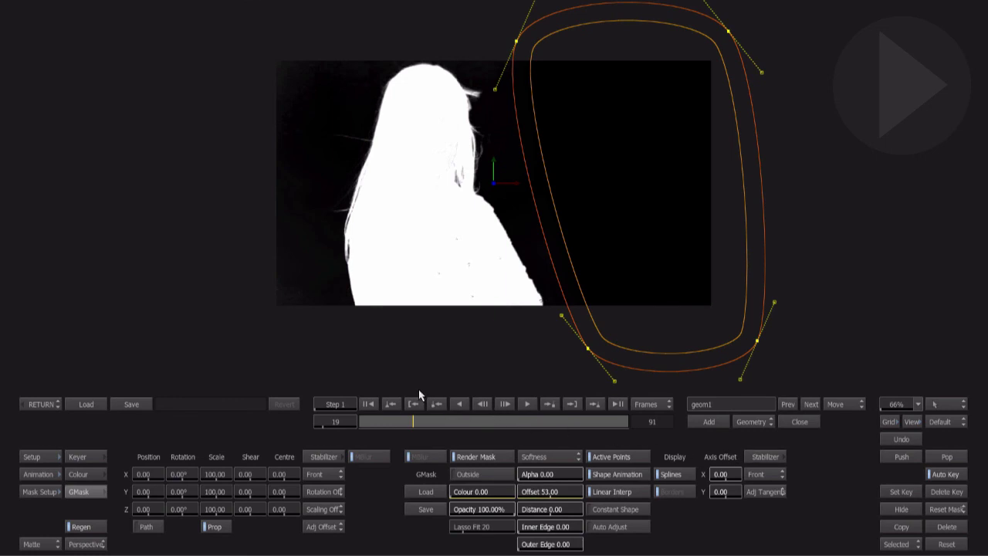
- Show the F4 Result composite and test matte Shrink and Erode, leaving both off
key(F4)
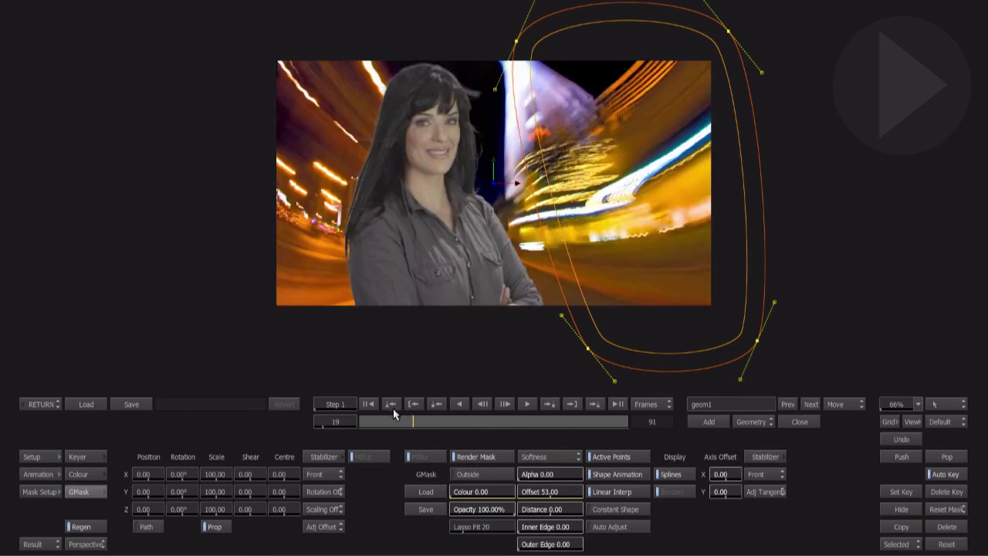
click(78, 457)
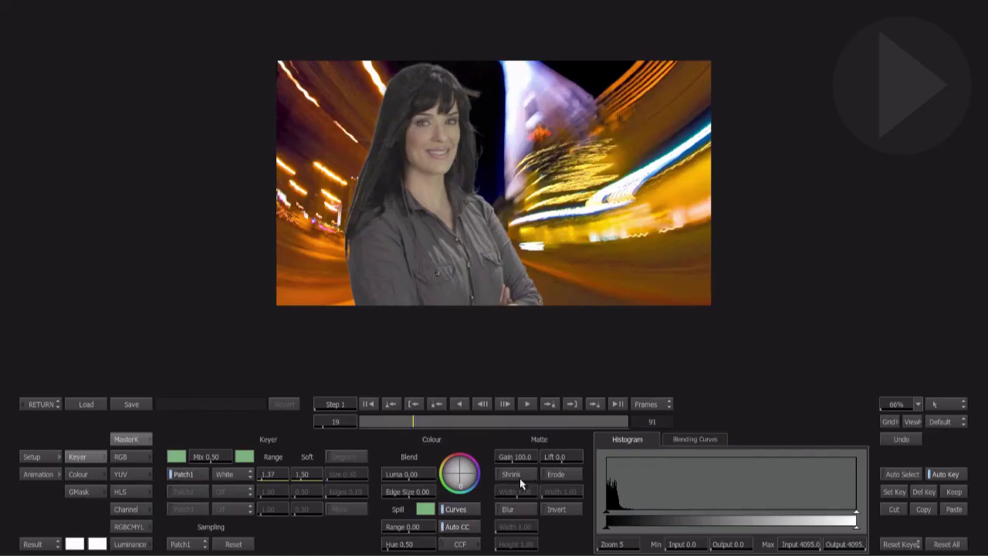
click(498, 473)
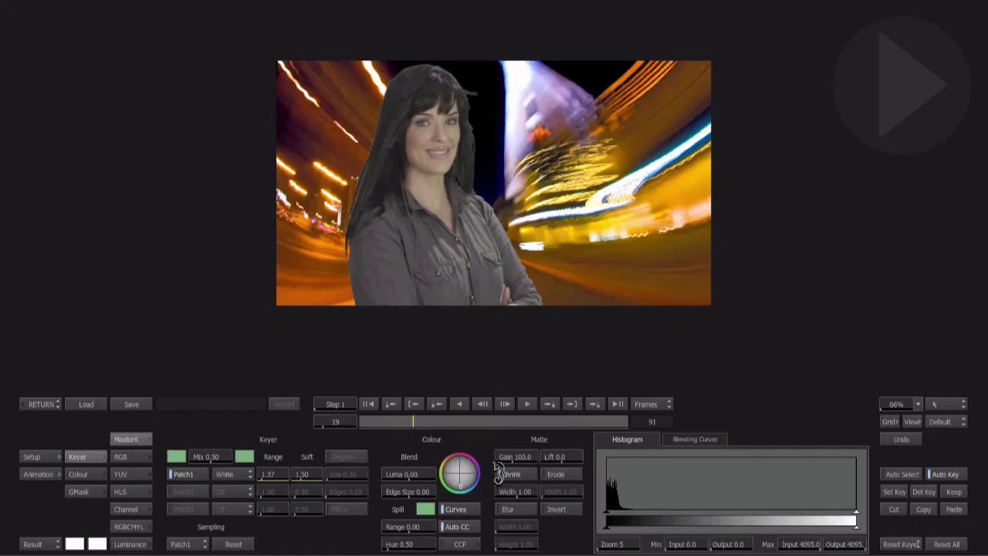
click(498, 473)
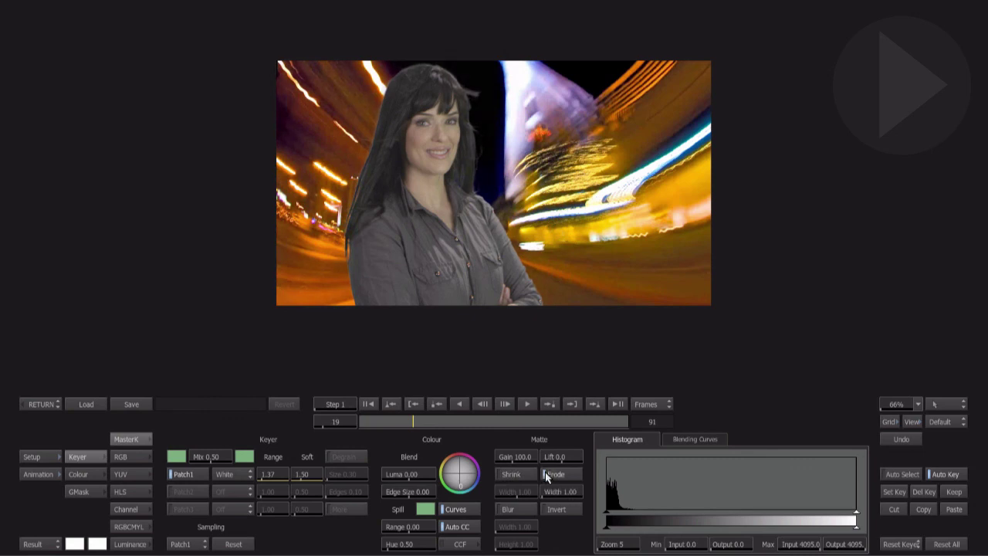
click(547, 476)
click(545, 474)
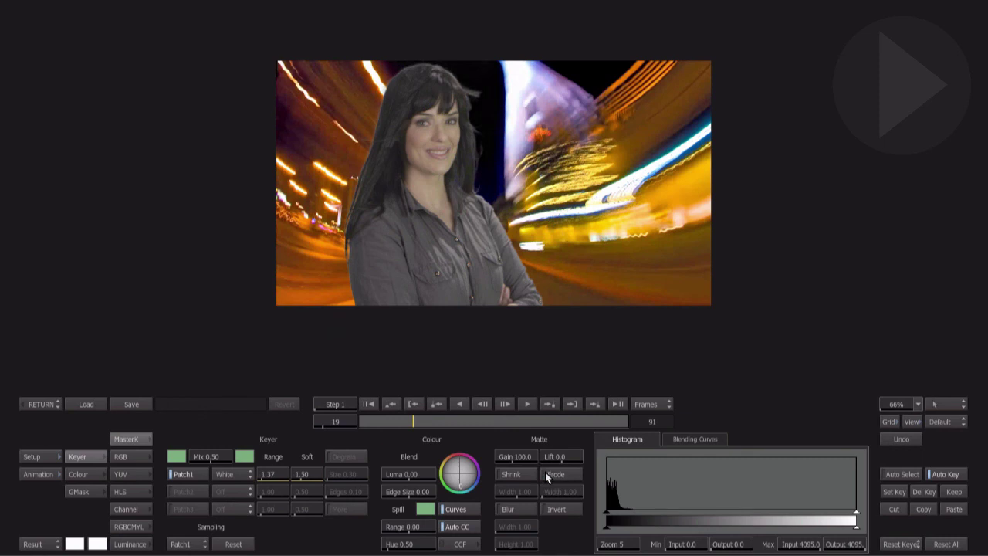